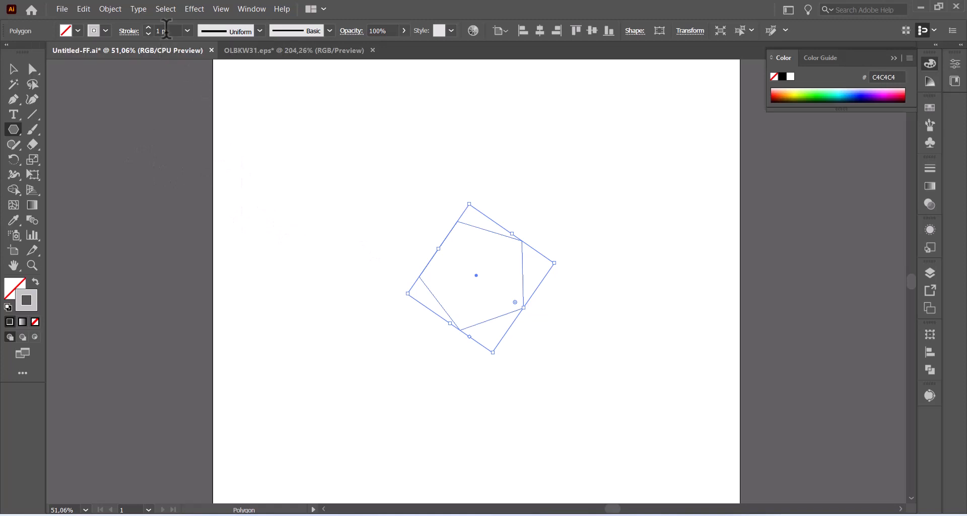
Step: Swap the pentagon's stroke colour to a solid grey C4C4C4 fill with no stroke, and scale it down slightly about its centre
click(148, 28)
click(148, 28)
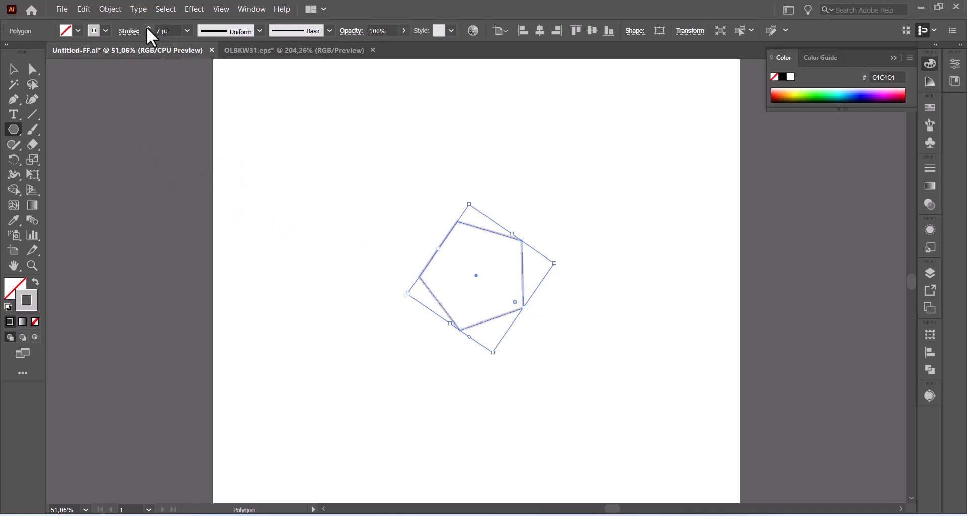
click(34, 281)
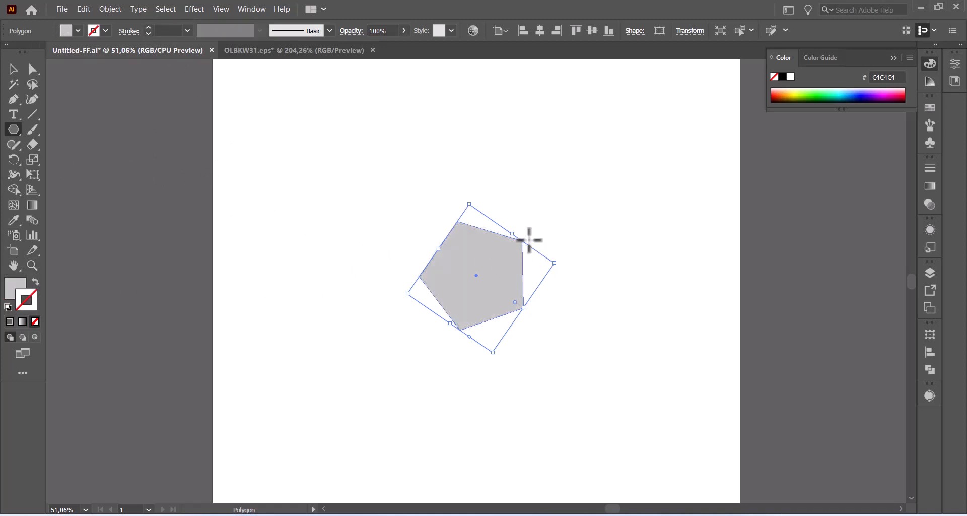
drag(470, 203, 476, 225)
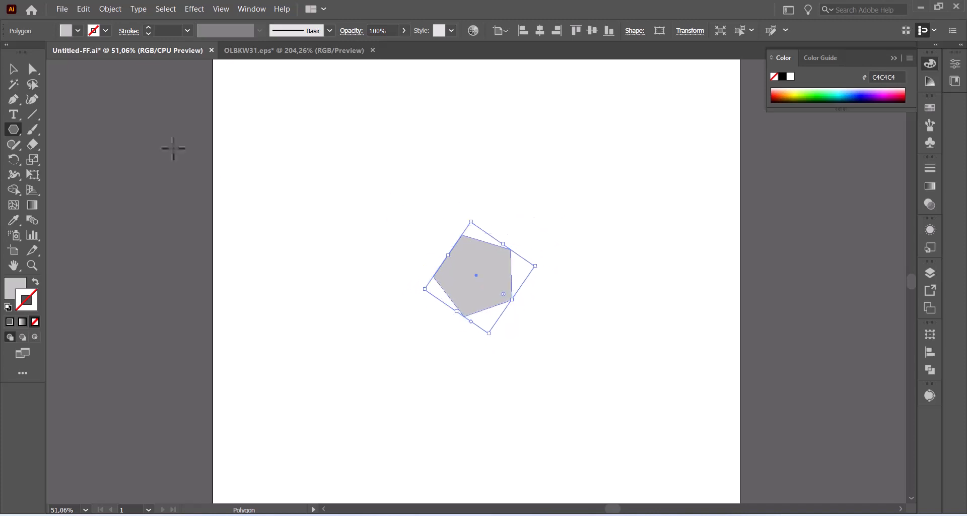
click(11, 70)
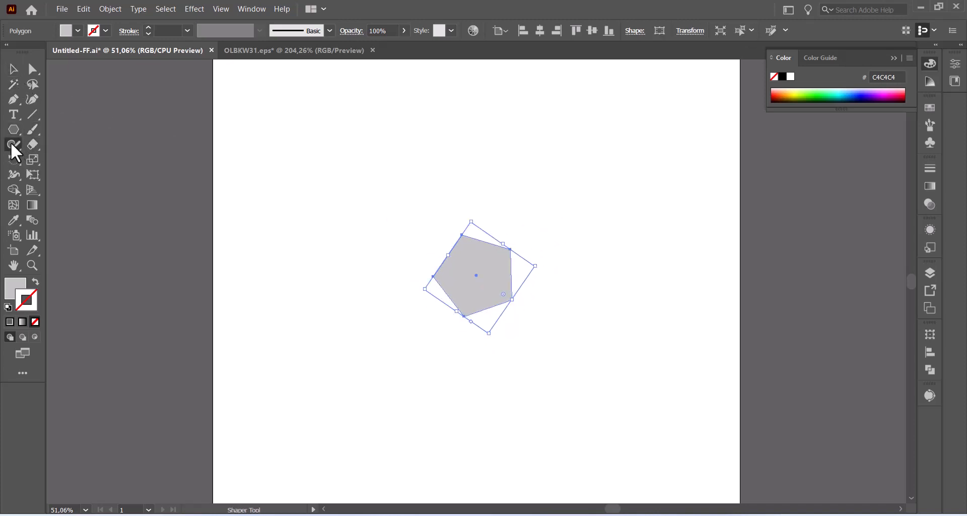
key(ctrl+shift+a)
click(15, 158)
click(70, 176)
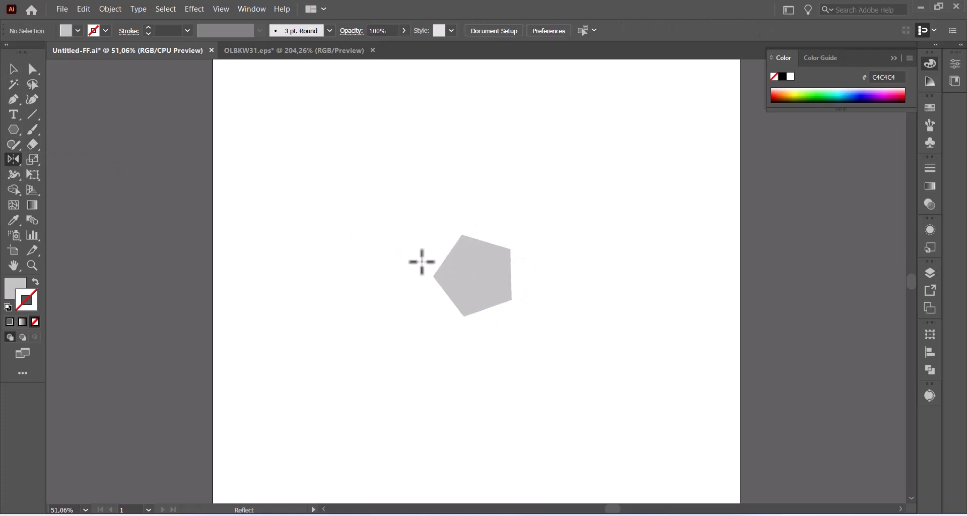
click(13, 159)
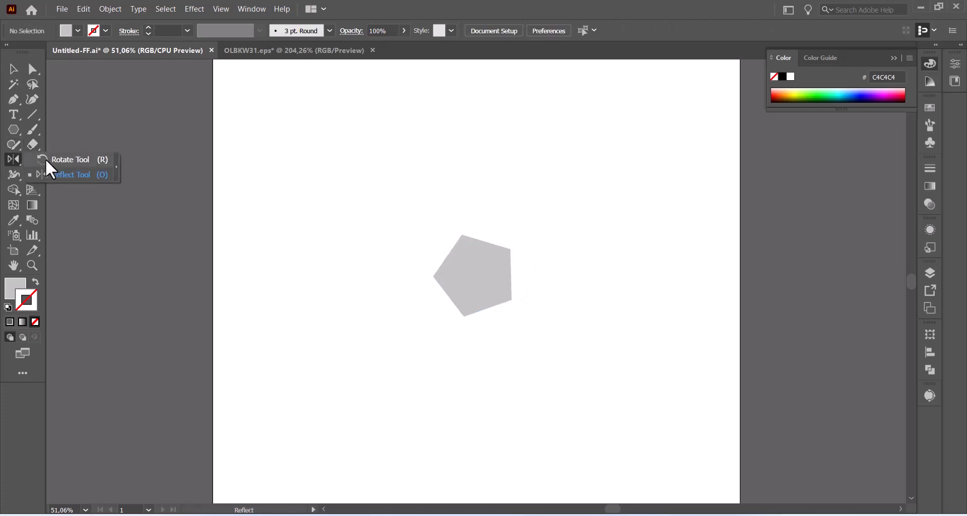
Step: Duplicate the pentagon to the upper left of the original, and rotate the copy slightly clockwise so one corner points up
click(13, 69)
click(483, 291)
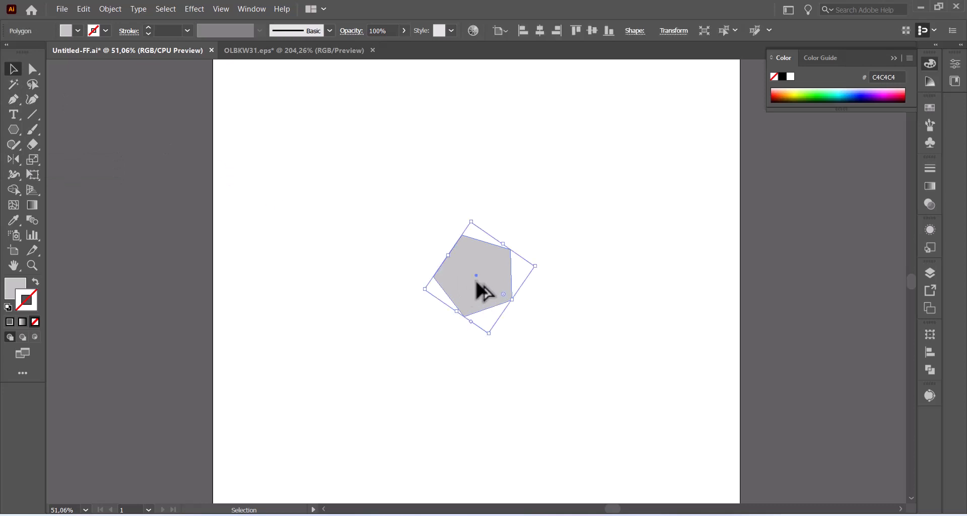
drag(477, 281, 418, 186)
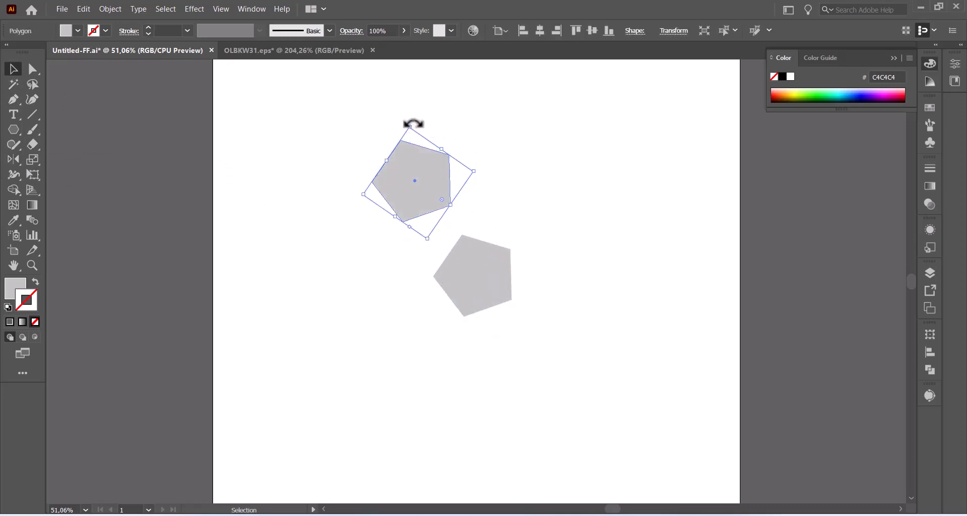
drag(413, 124, 422, 129)
drag(417, 188, 418, 179)
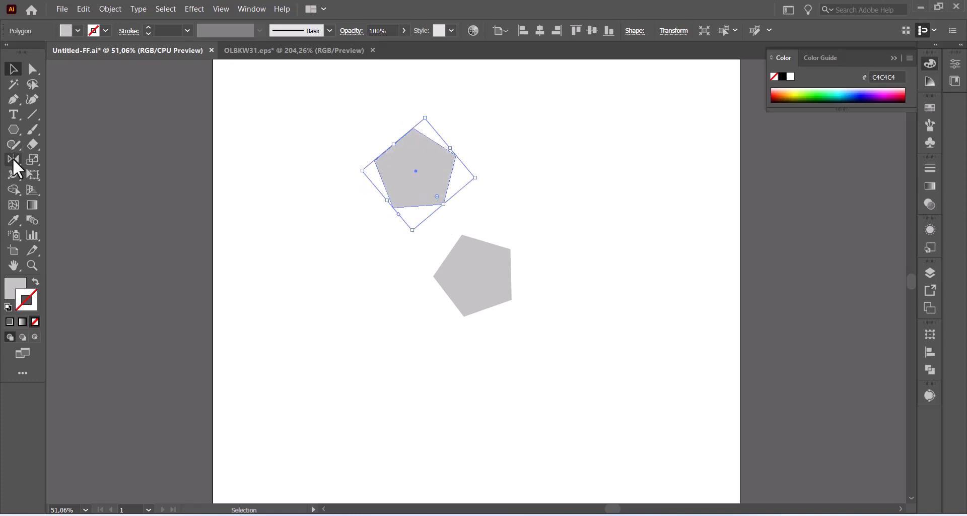
Step: Rotate copies of the upper-left pentagon by 72° around the central pentagon's centre, repeating the transform until five pentagons surround it
click(14, 163)
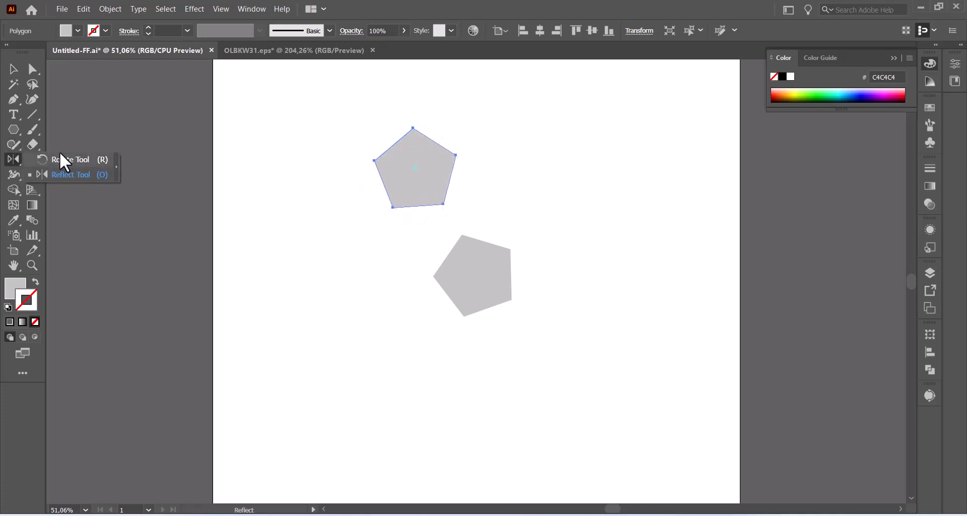
click(60, 159)
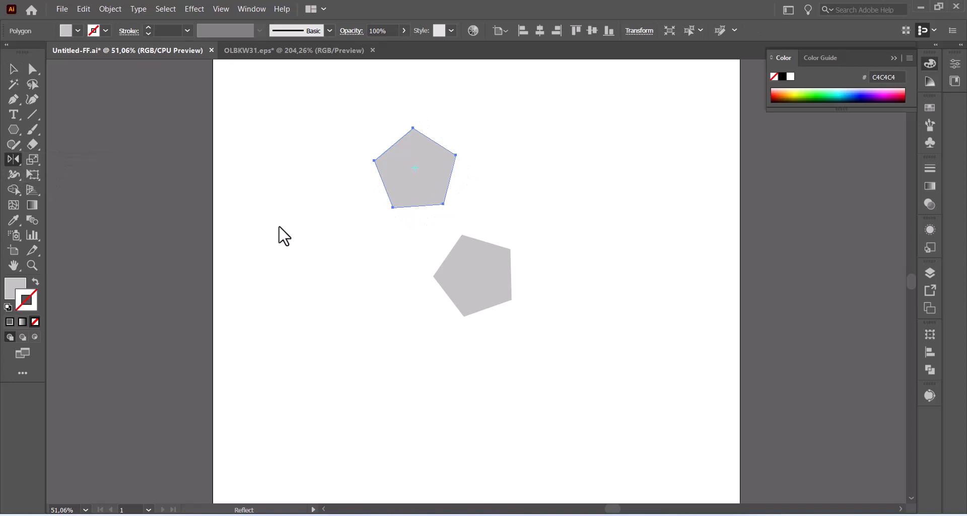
alt+click(477, 276)
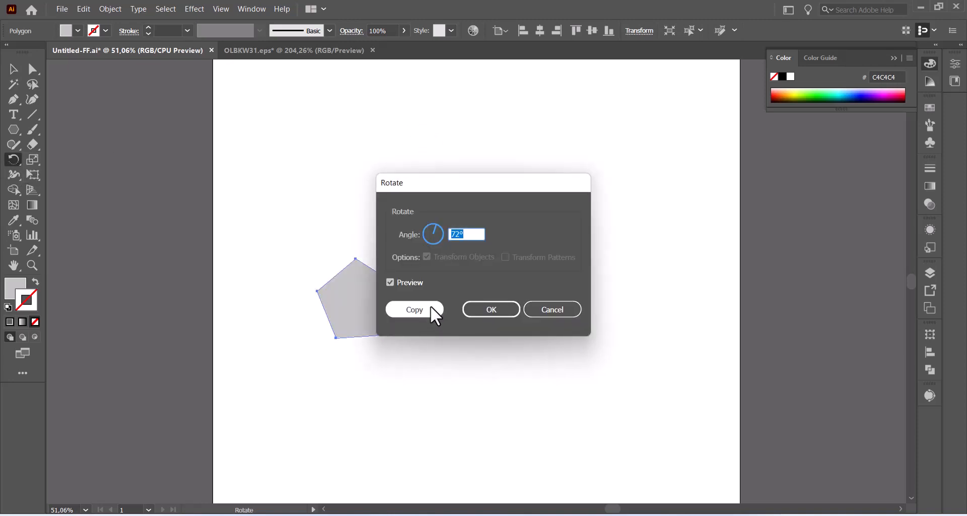
click(431, 306)
key(ctrl+d)
key(ctrl+d)
key(ctrl+d)
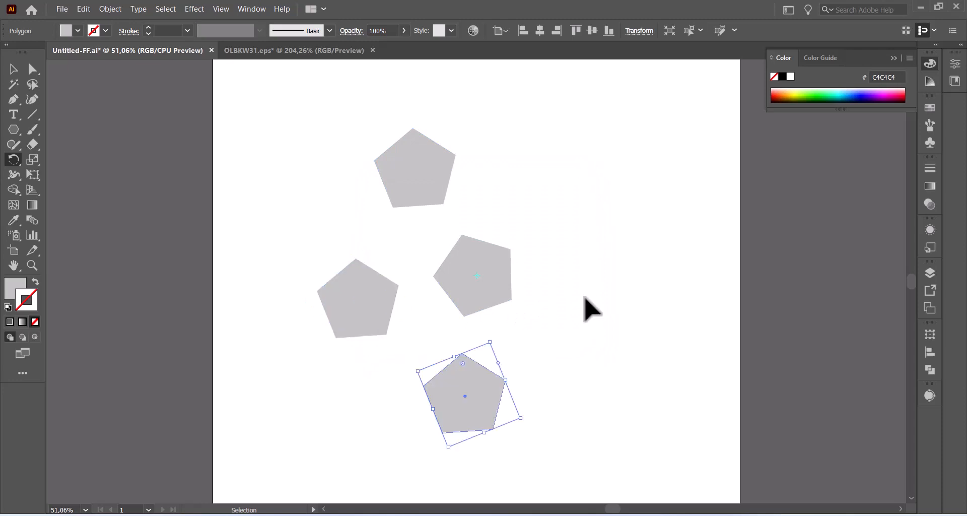
Step: Draw a large circle around the central pentagon with the Ellipse tool, overlapping the inner parts of the five outer pentagons
key(ctrl+shift+a)
click(14, 129)
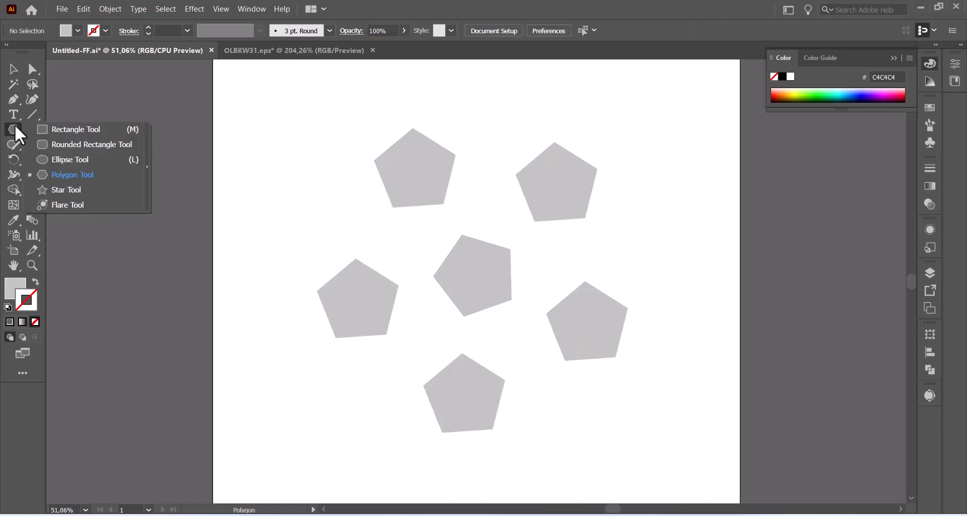
click(82, 159)
drag(476, 273, 607, 382)
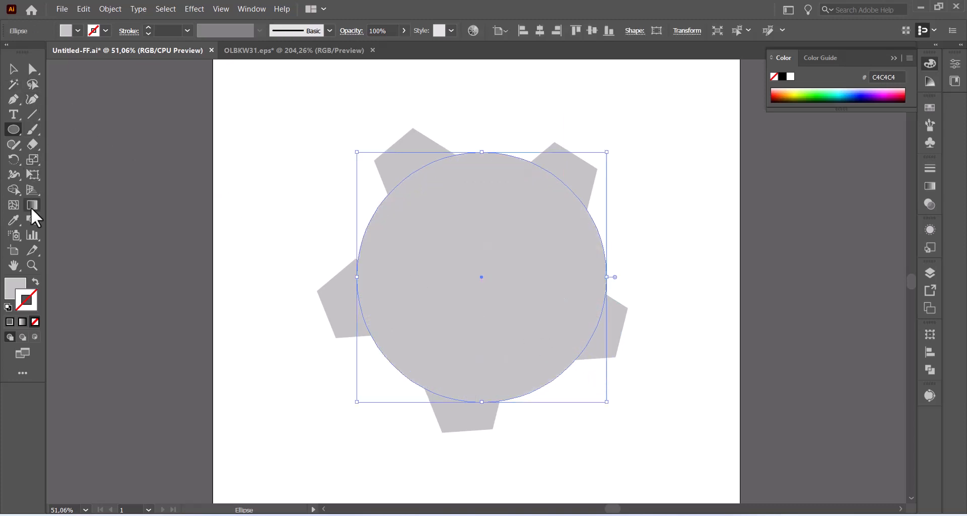
Step: Turn the circle into an unfilled ring with a grey 20 pt stroke, and deselect it
click(36, 279)
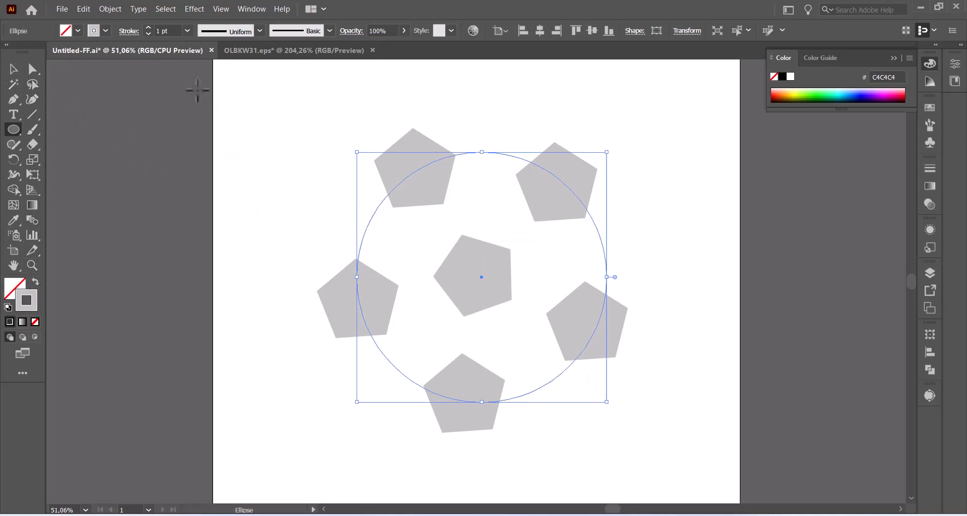
click(148, 28)
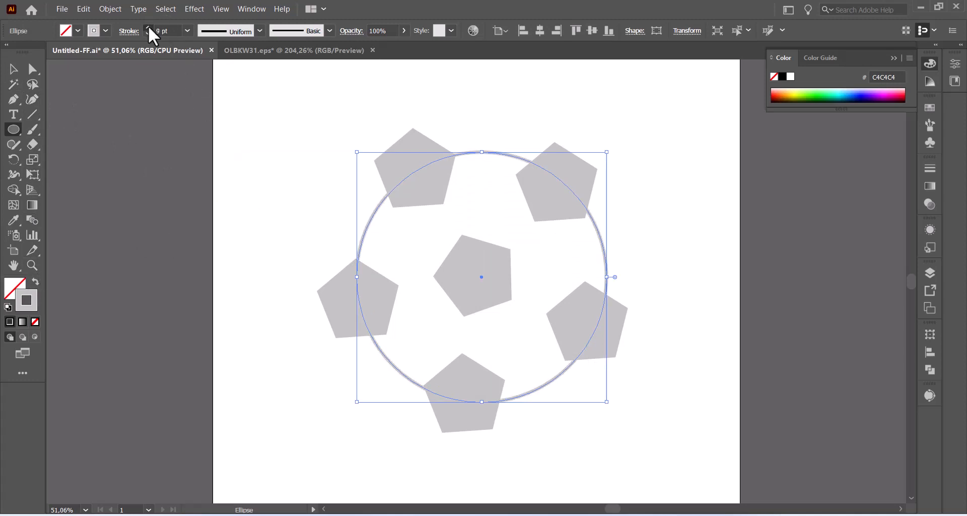
key(v)
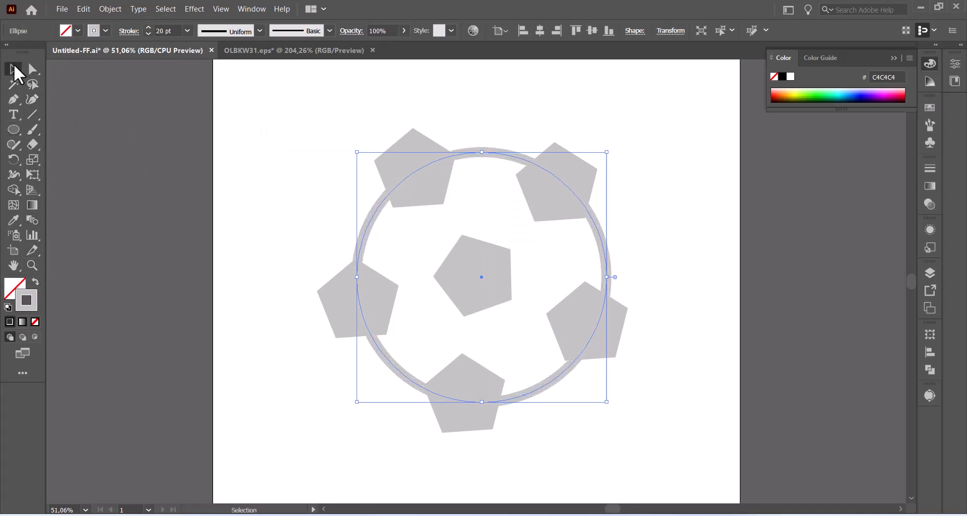
click(339, 200)
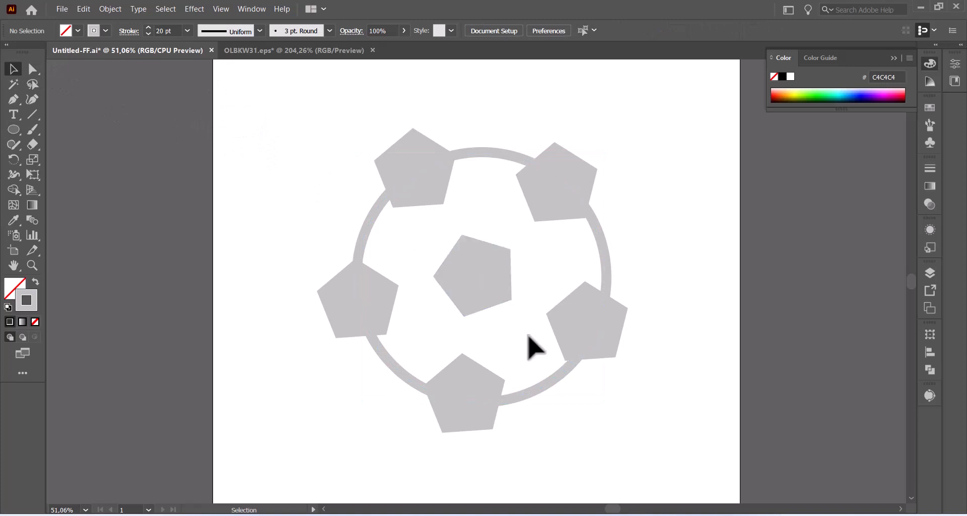
Step: Free-distort the bottom pentagon by moving its lower corners up to the ring's outer edge and its upper-left corner slightly inward
click(486, 411)
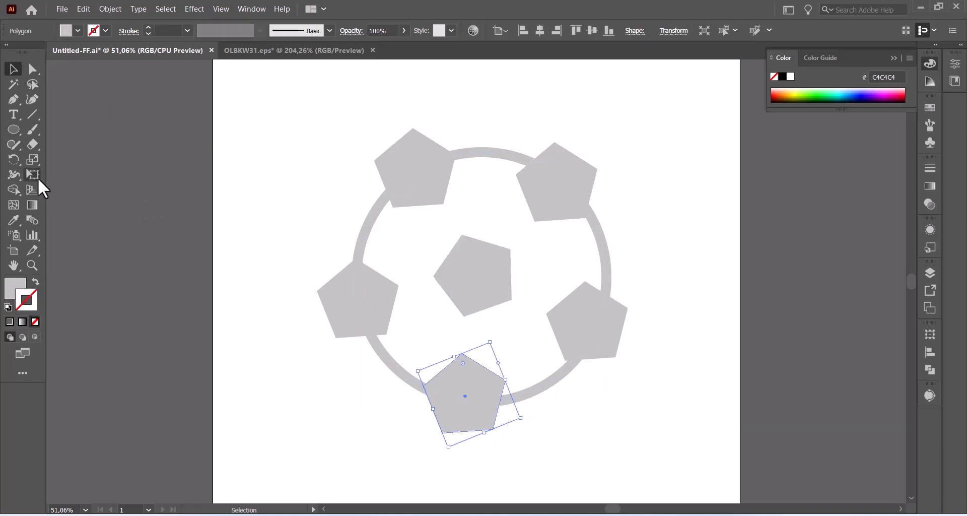
click(33, 172)
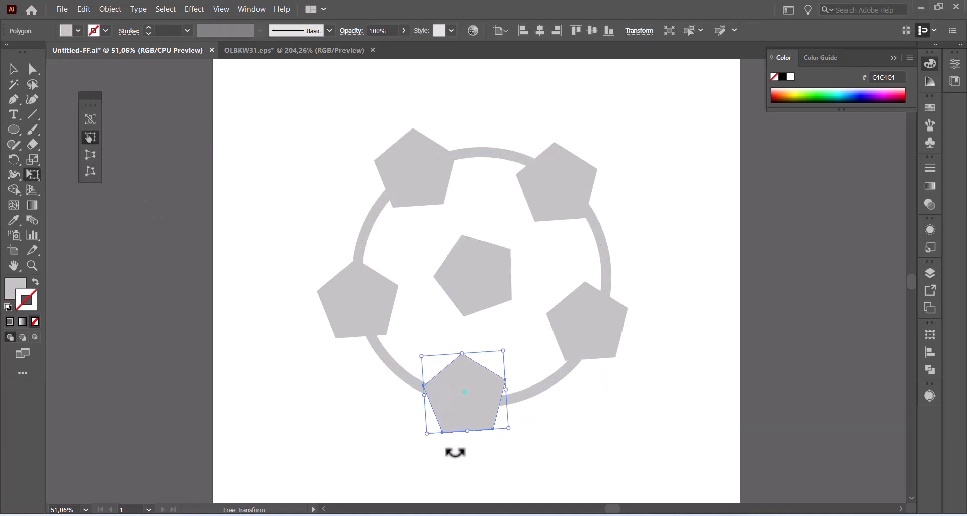
drag(442, 432, 442, 432)
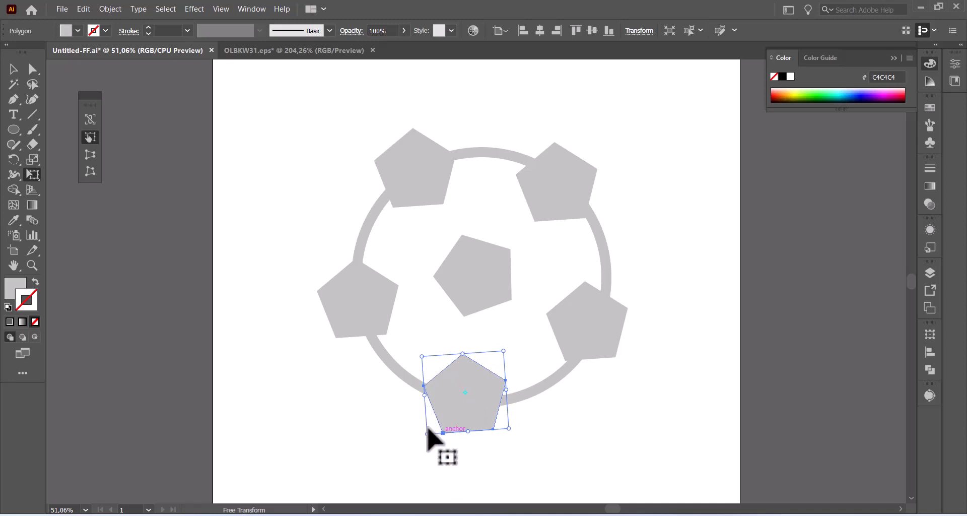
mouse_move(429, 429)
mouse_down()
mouse_move(438, 416)
mouse_move(428, 430)
mouse_up()
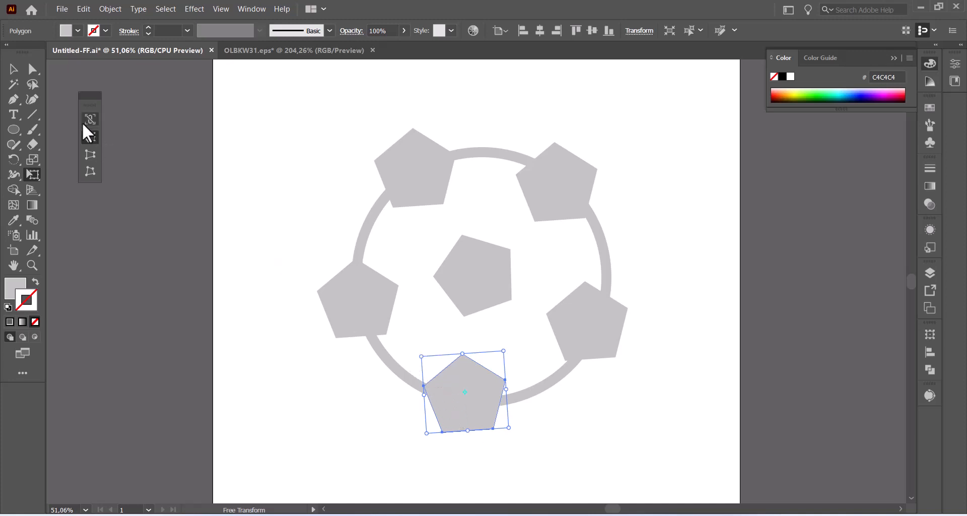
click(89, 172)
drag(430, 432, 423, 401)
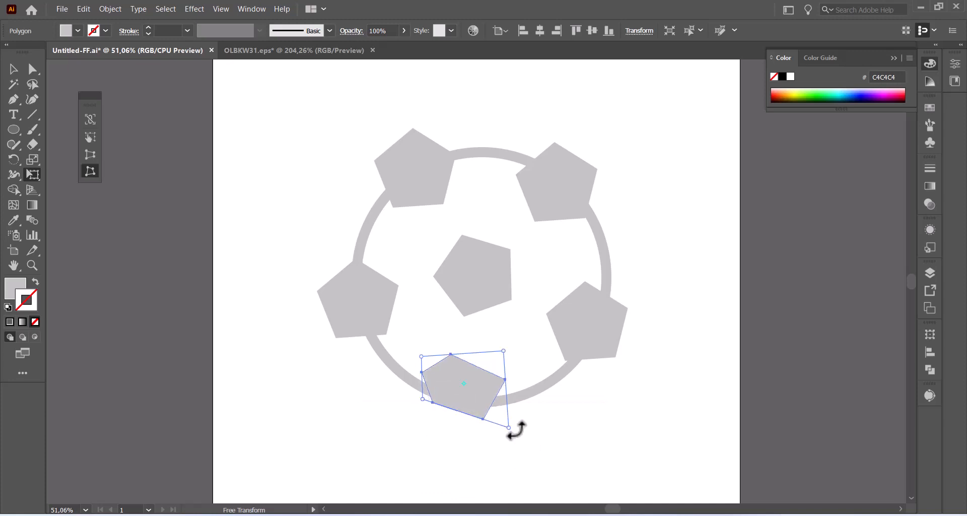
drag(508, 427, 502, 406)
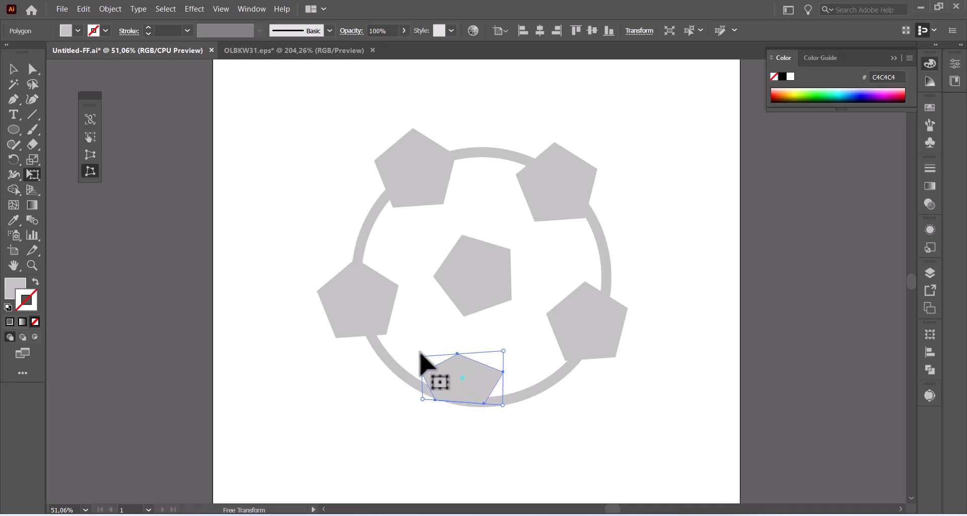
drag(422, 355, 428, 345)
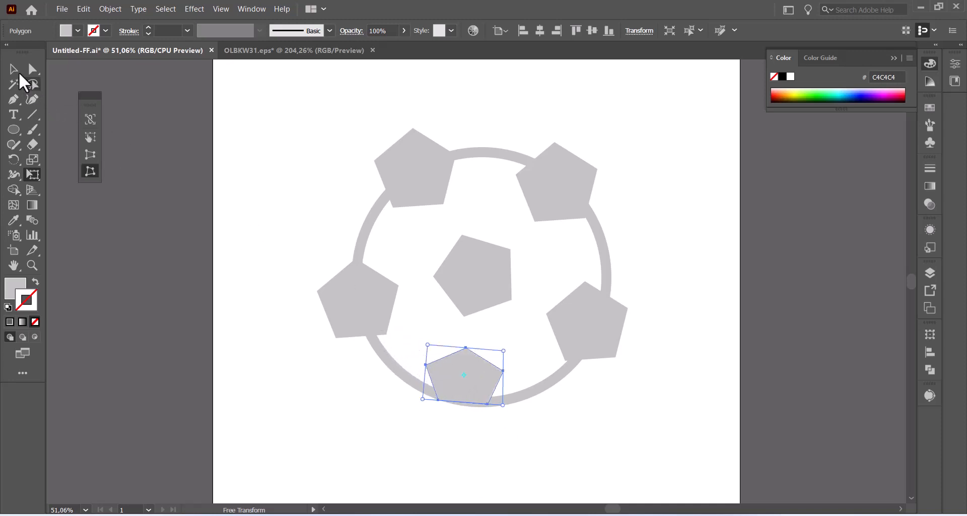
Step: Perspective-distort the left outer pentagon with Free Transform, pulling its outer corners inward to make it narrower and shorter
click(14, 69)
click(468, 341)
click(384, 319)
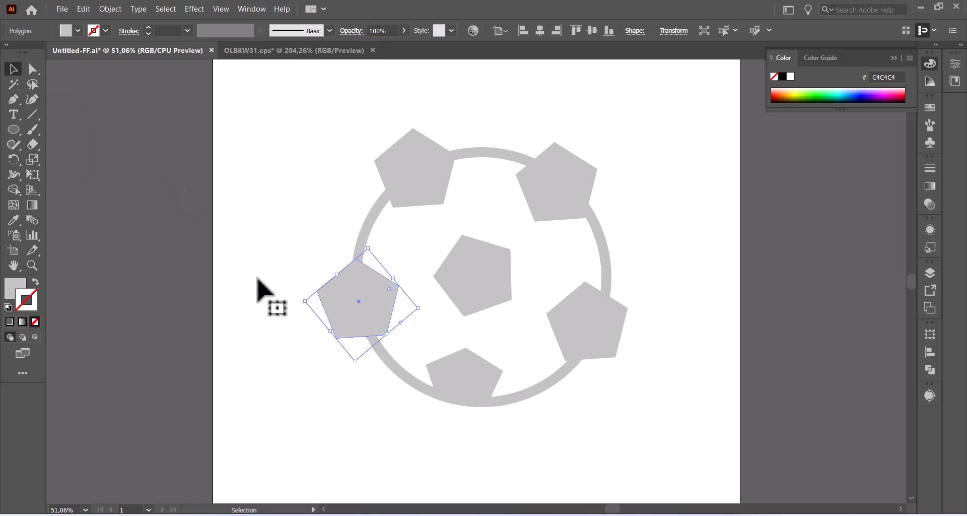
click(38, 174)
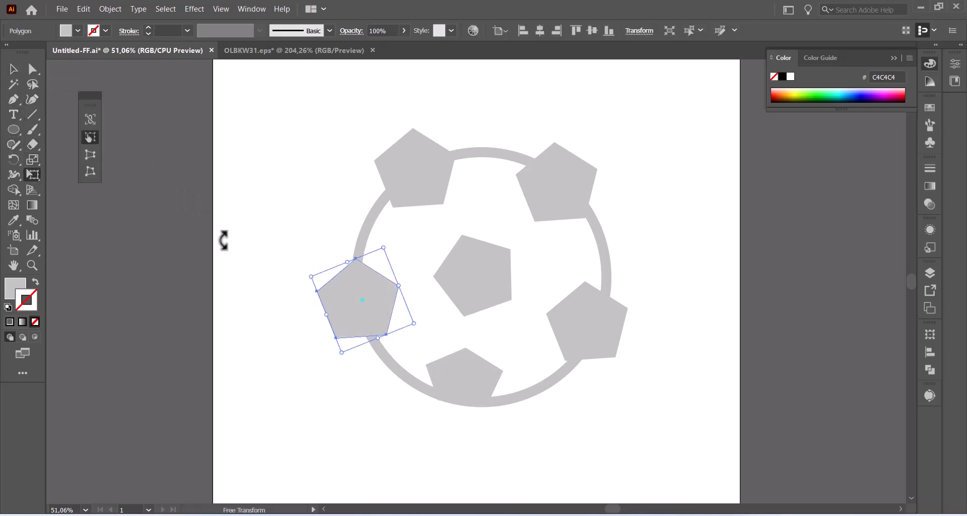
click(93, 154)
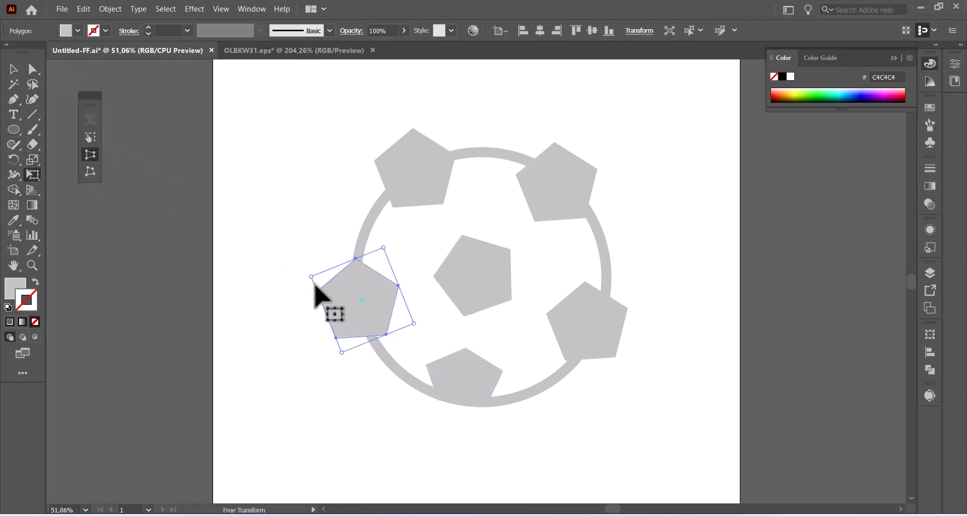
mouse_move(313, 272)
mouse_down()
mouse_move(324, 257)
mouse_move(321, 272)
mouse_up()
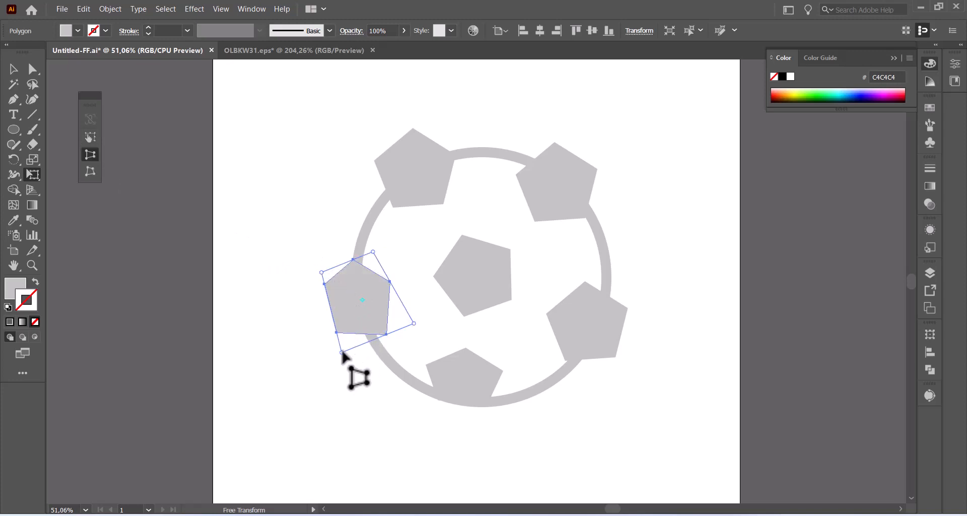
drag(341, 354, 341, 338)
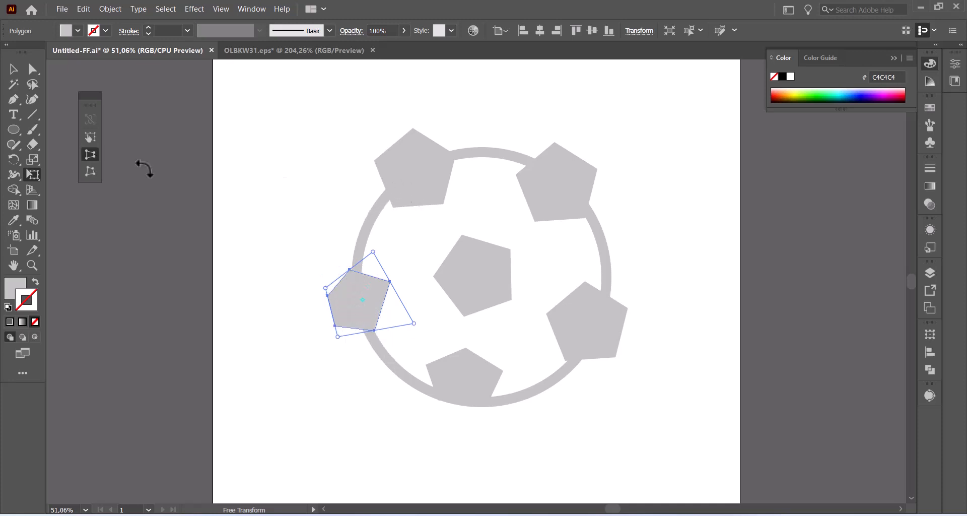
Step: Free-distort the lower-right outer pentagon, pulling its outer corners inward so it narrows to fit the ring's edge
key(v)
click(426, 159)
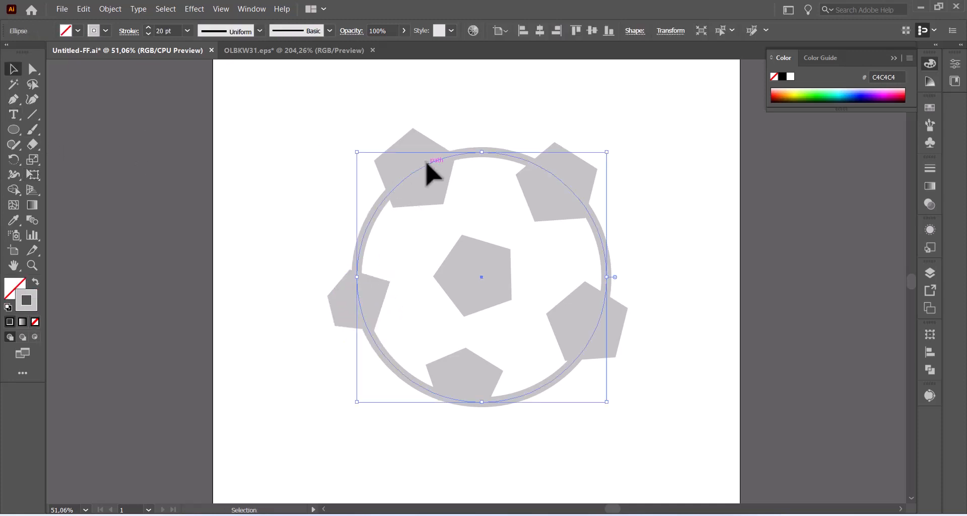
click(408, 149)
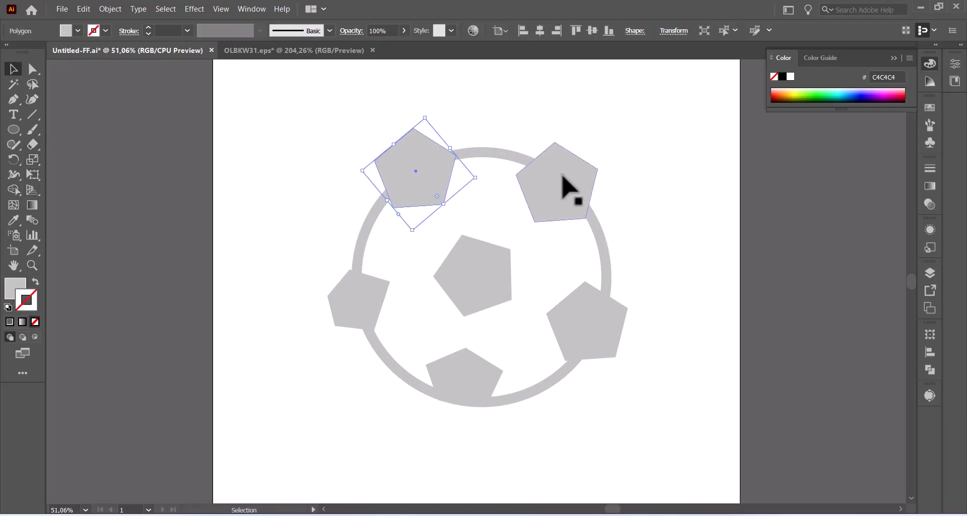
click(571, 190)
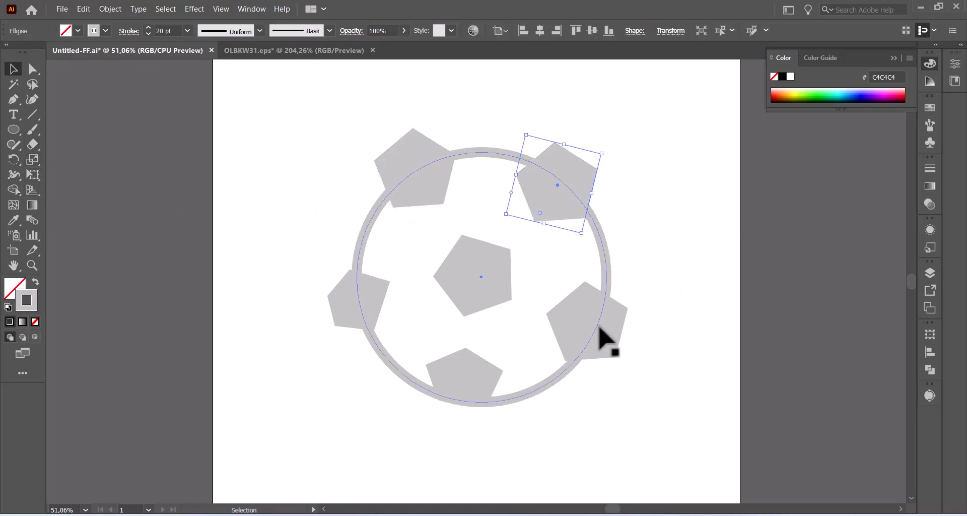
click(497, 332)
click(589, 342)
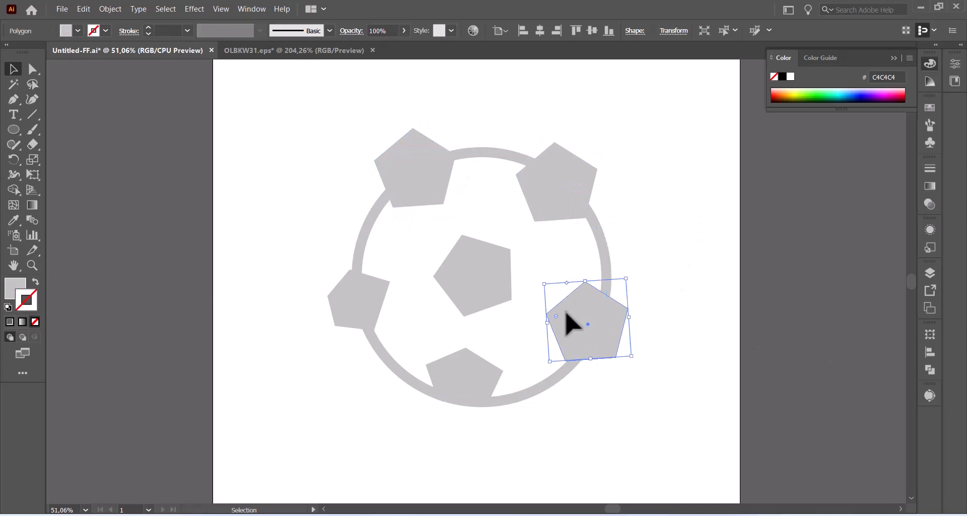
click(35, 171)
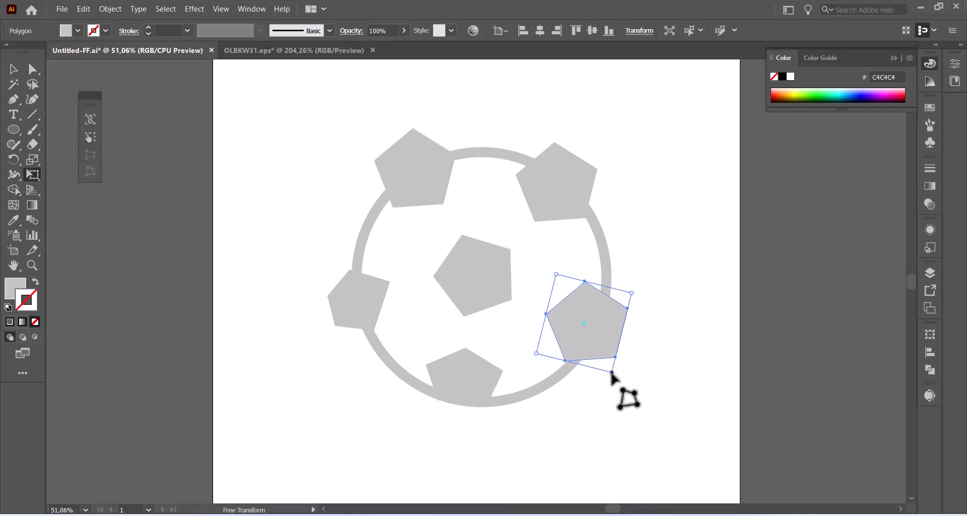
mouse_move(612, 372)
mouse_down()
mouse_move(612, 359)
mouse_move(598, 359)
mouse_up()
drag(631, 294, 606, 291)
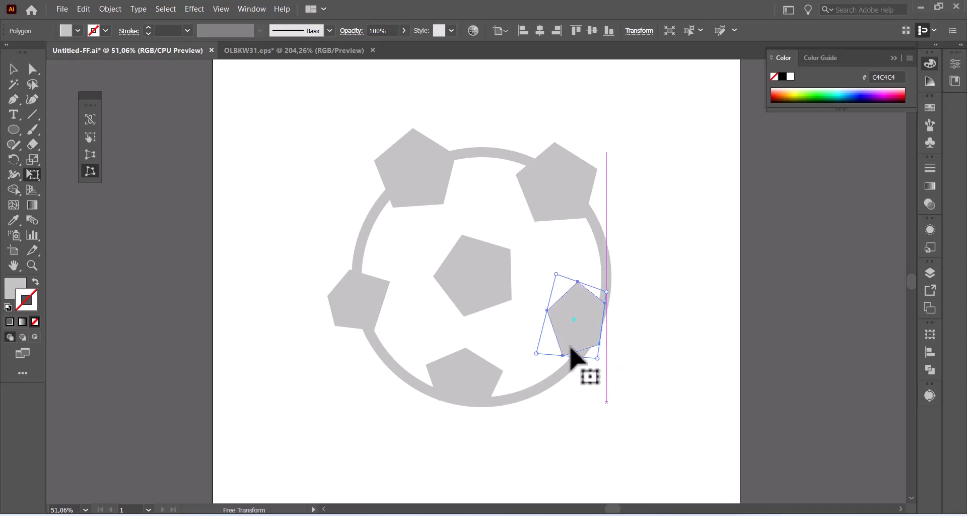
drag(598, 356, 587, 352)
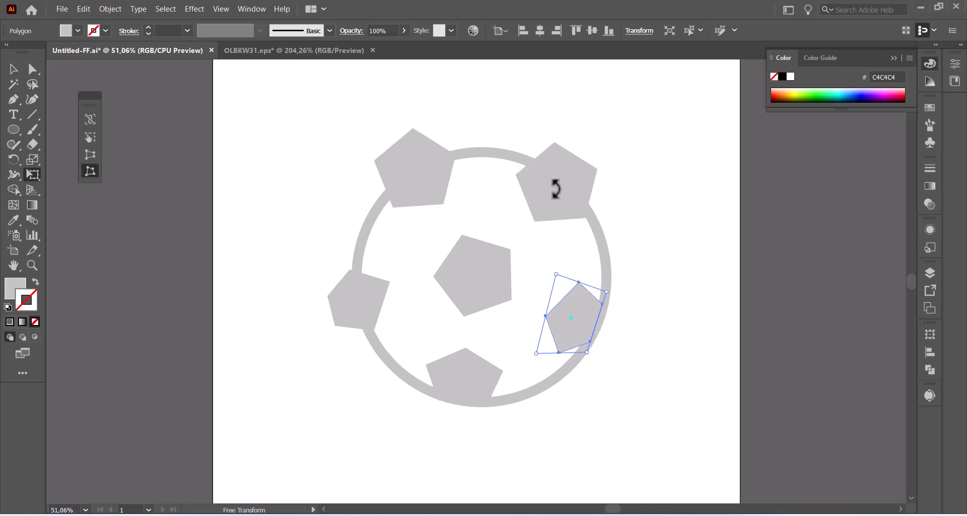
Step: Rotate the left outer pentagon slightly and nudge the ring a little to the left, leaving nothing selected
click(15, 70)
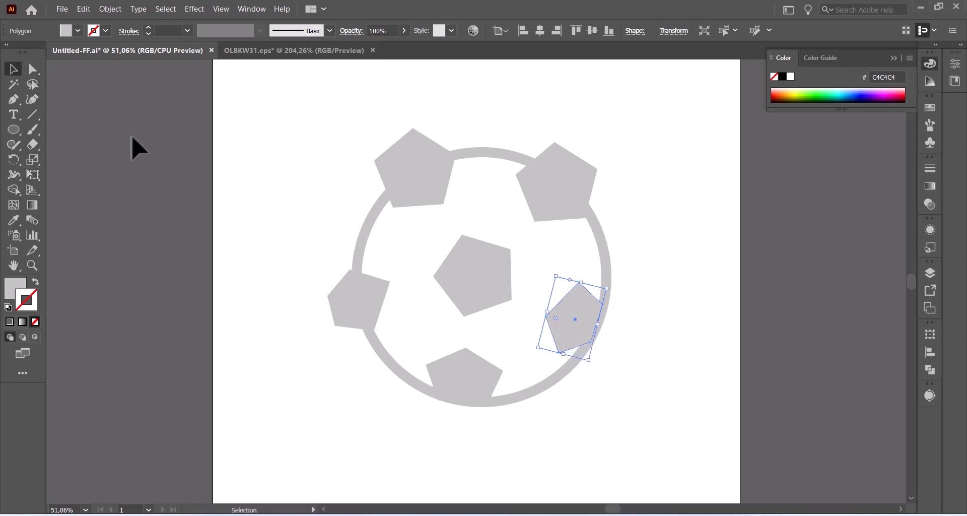
click(224, 196)
drag(364, 305, 320, 261)
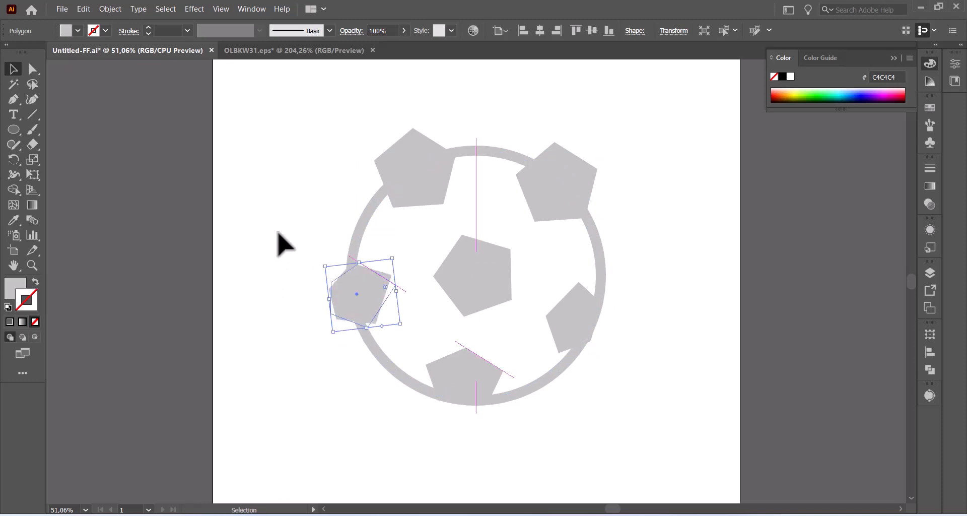
click(278, 229)
Step: Select the whole ball and trim away the parts of the outer pentagons outside the circle with the Shape Builder
drag(247, 121, 731, 471)
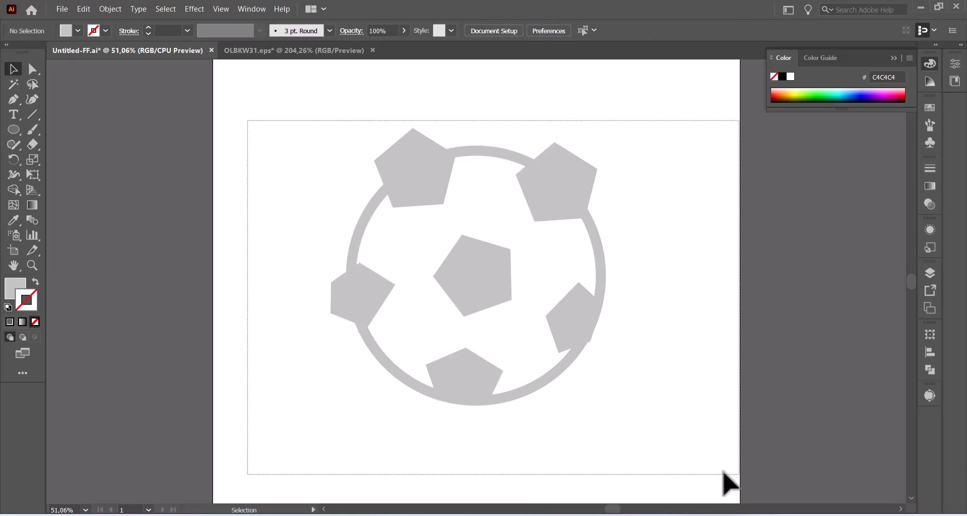
click(14, 189)
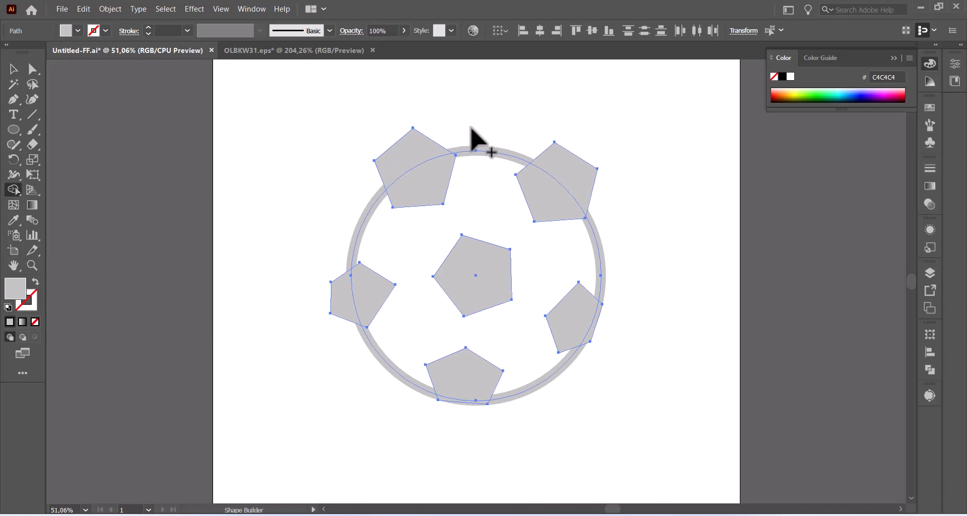
alt+click(428, 138)
mouse_move(333, 202)
mouse_down()
mouse_move(332, 323)
mouse_move(348, 361)
mouse_up()
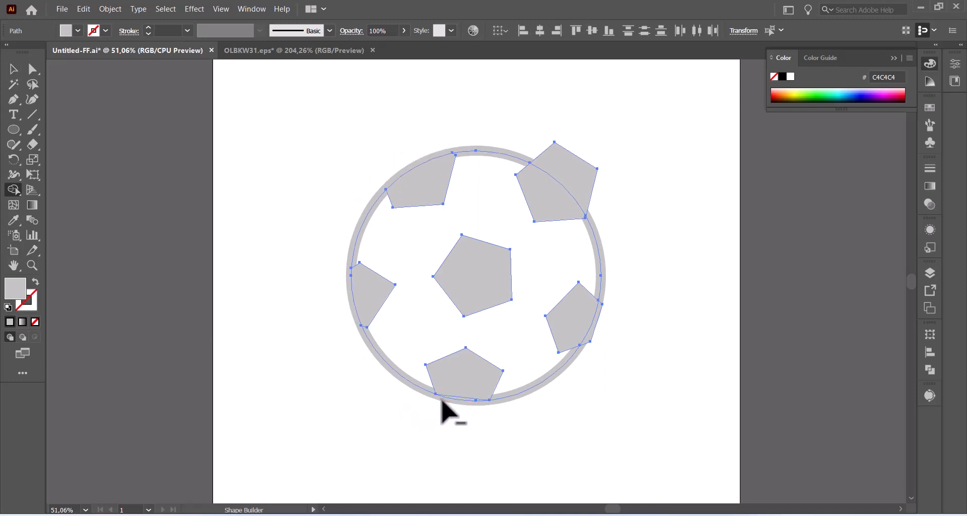
alt+click(594, 334)
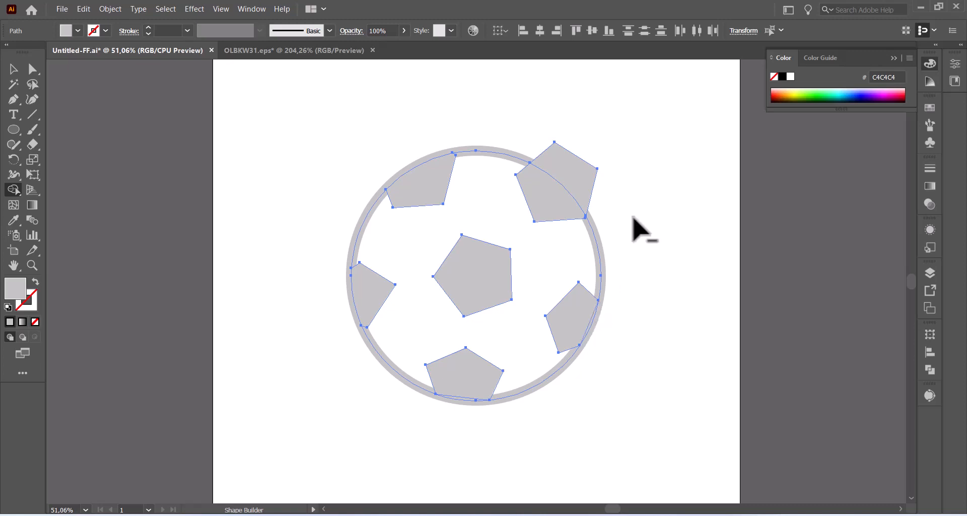
alt+click(597, 190)
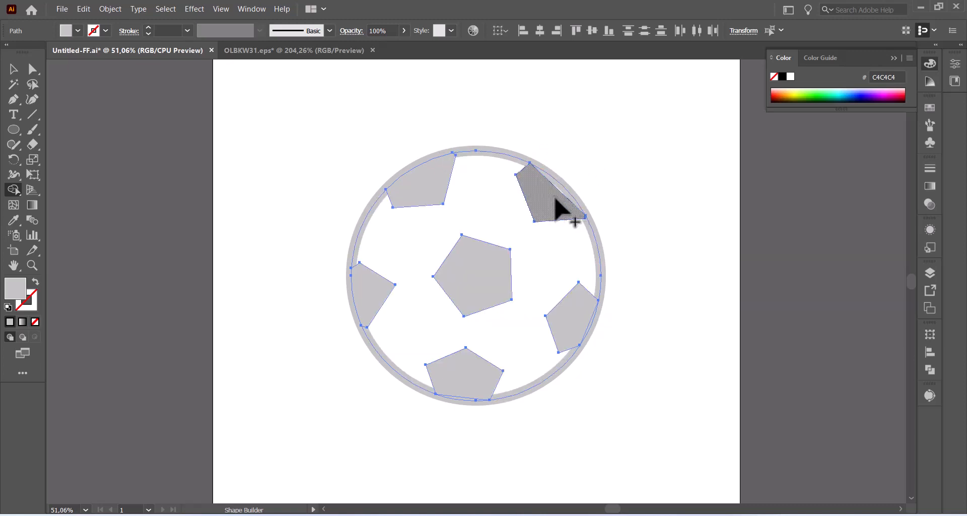
Step: Merge the pentagon pieces inside the circle with the Shape Builder so they join the ring, and deselect the ball
drag(560, 204, 572, 202)
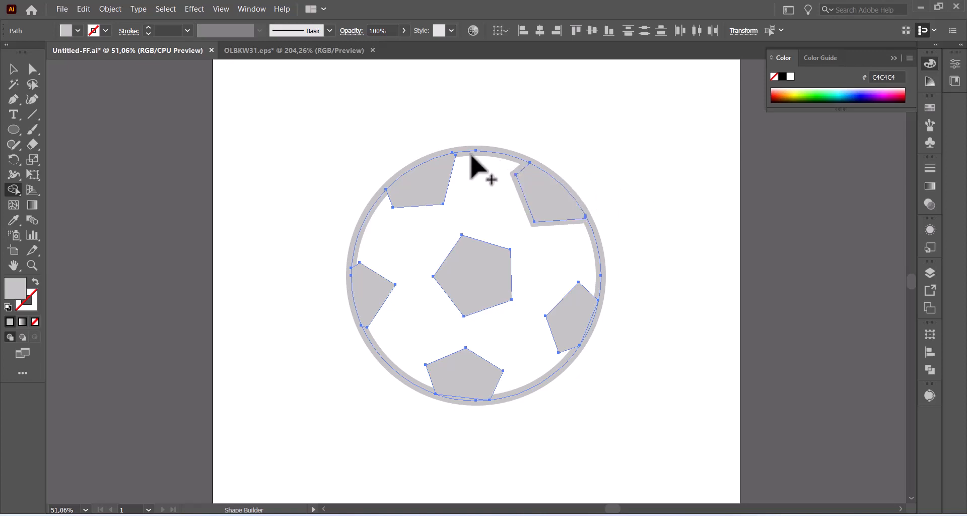
drag(432, 176, 420, 199)
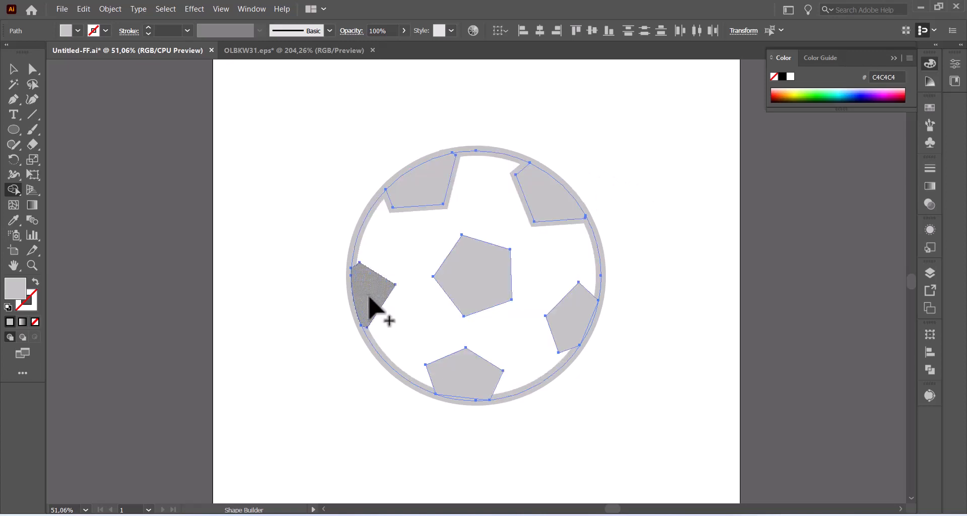
drag(371, 298, 352, 302)
drag(475, 367, 491, 399)
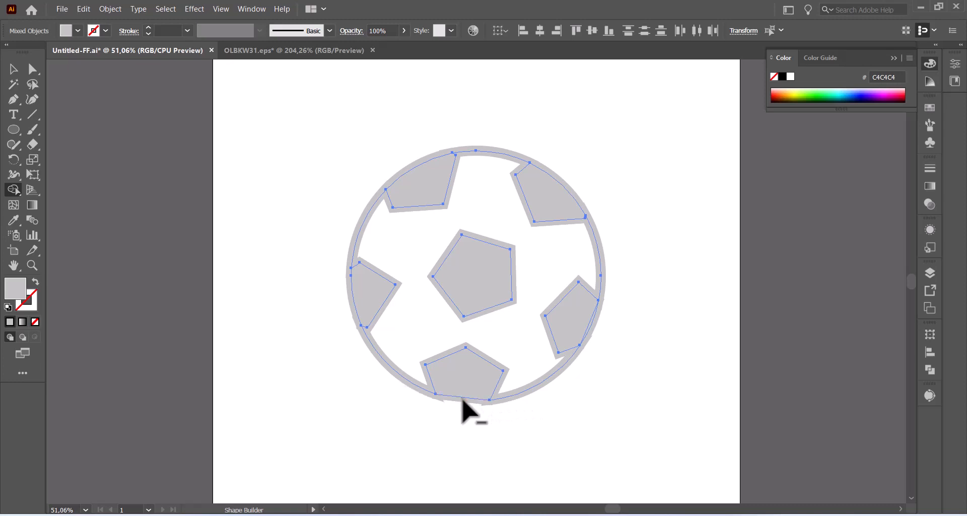
click(14, 69)
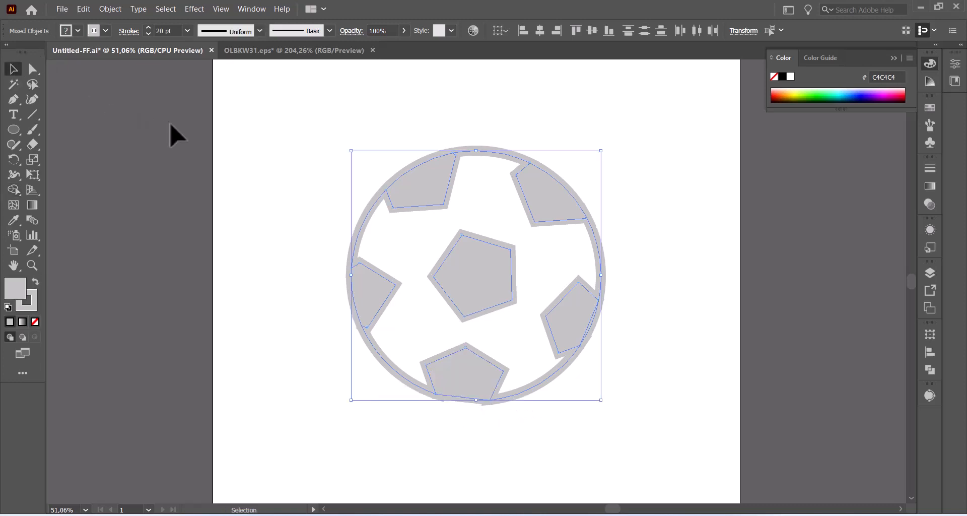
click(222, 152)
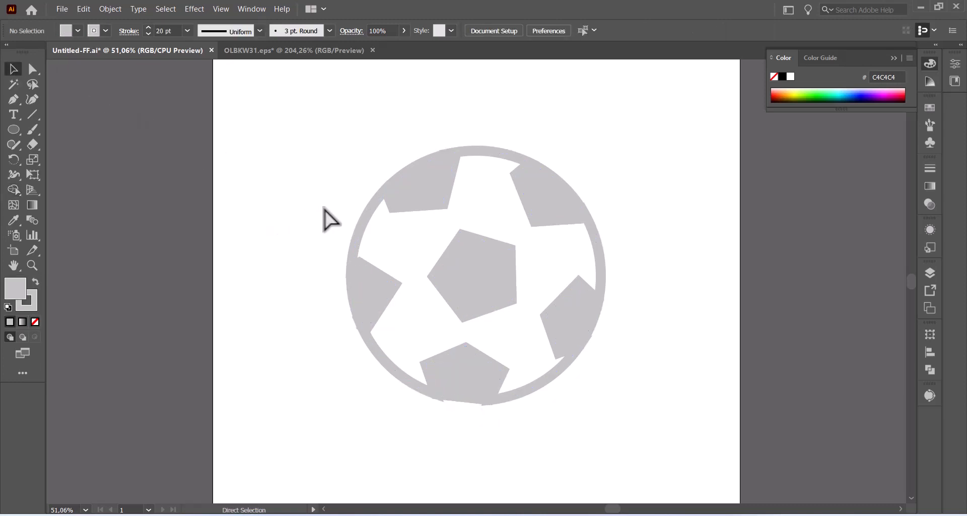
Step: Remove the leftover sliver under the bottom pentagon with the Shape Builder so the ring's lower edge is round
key(ctrl+a)
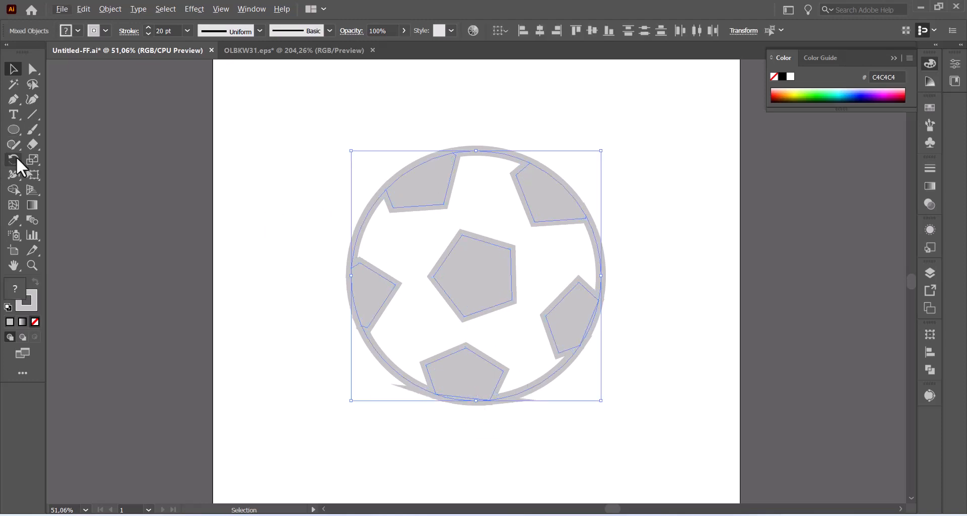
click(13, 189)
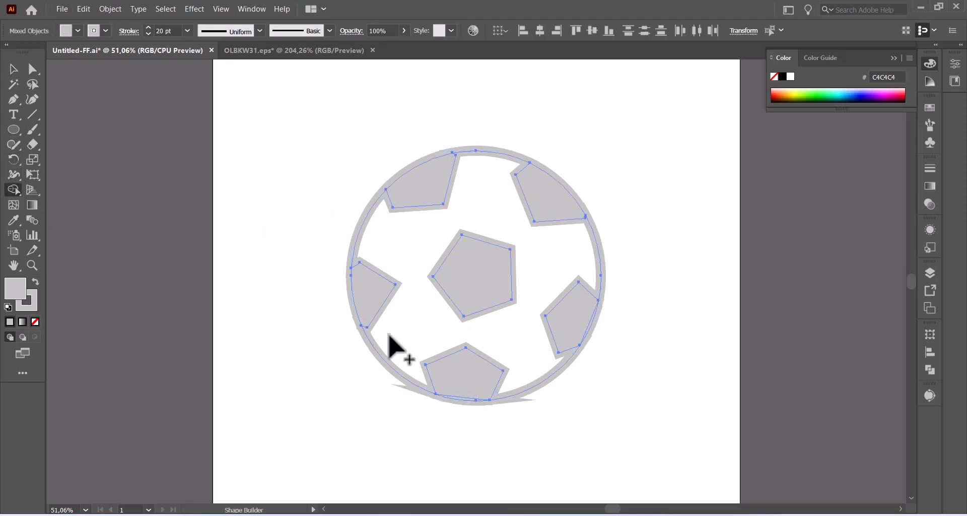
alt+click(463, 398)
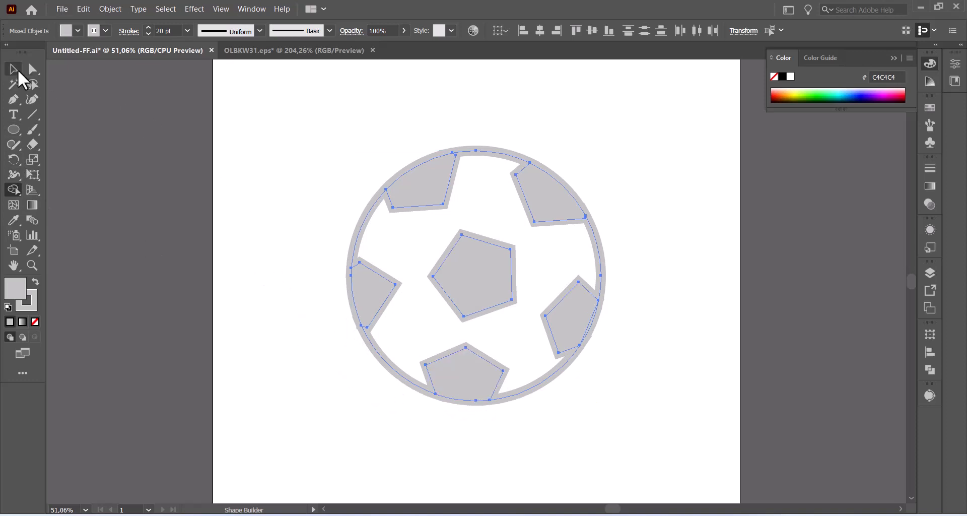
click(12, 69)
click(237, 95)
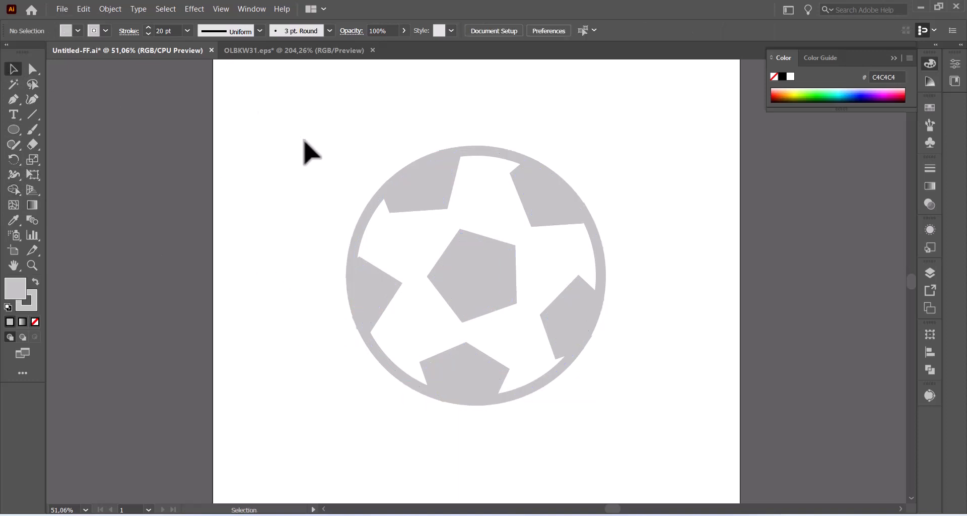
Step: Move the whole ball to the upper-left of the artboard and place a duplicate of it directly to its right
drag(271, 147, 683, 456)
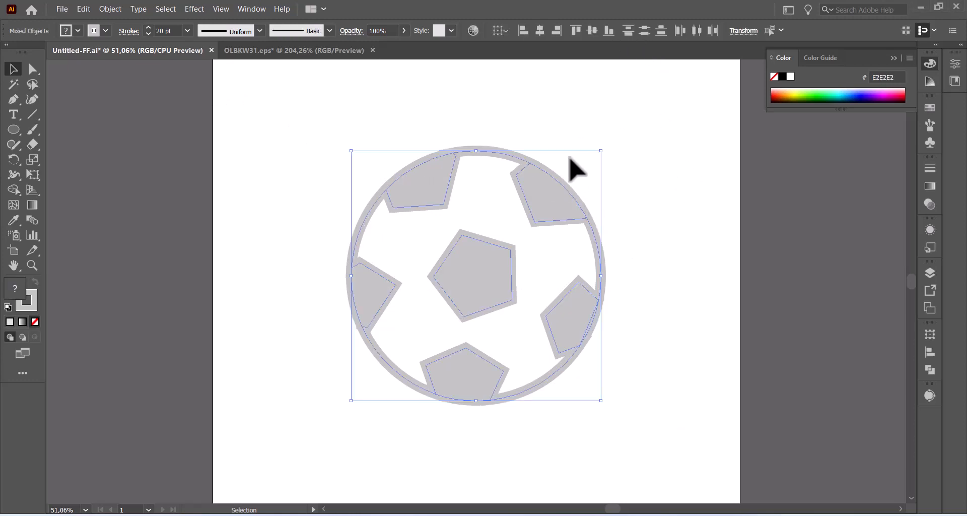
click(380, 101)
drag(311, 107, 663, 444)
drag(563, 360, 432, 326)
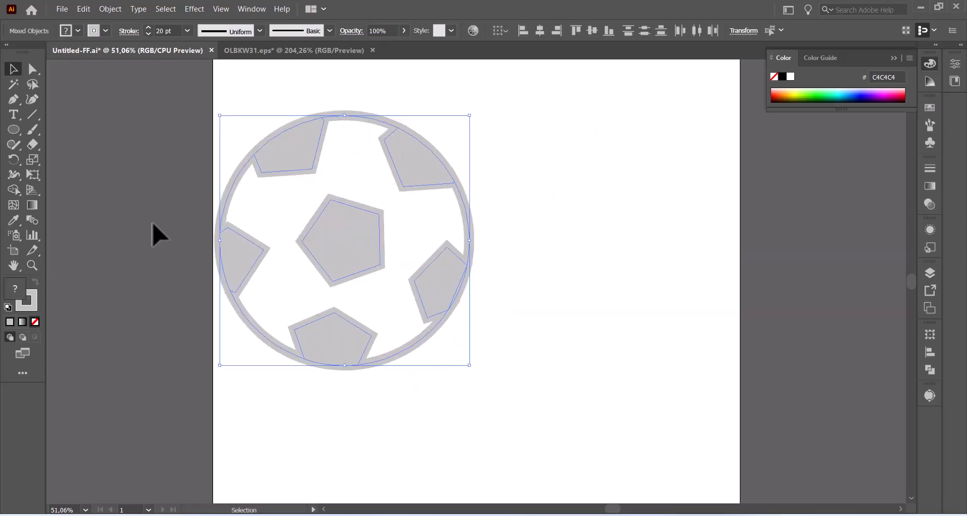
drag(339, 258, 600, 267)
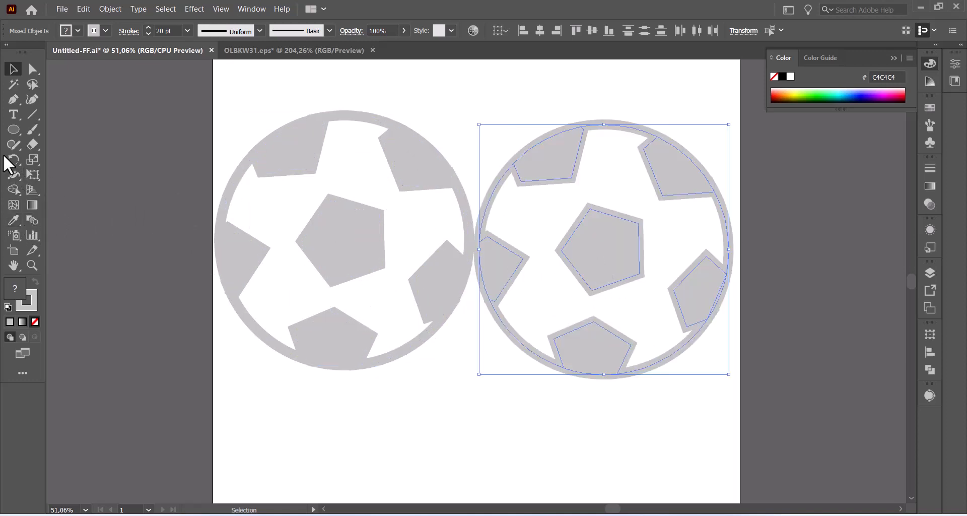
Step: Merge all regions of the duplicated ball into one solid grey disc with the Shape Builder, and deselect it
click(15, 188)
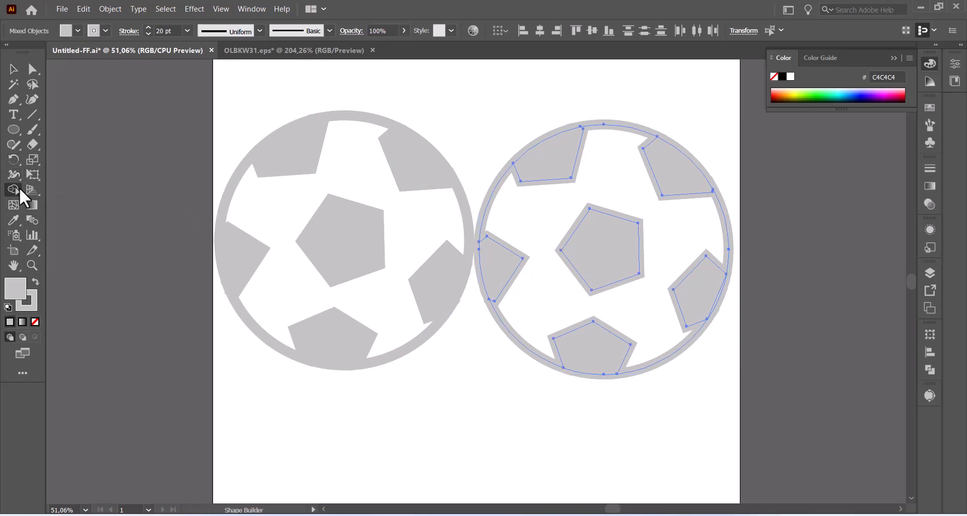
drag(564, 162, 571, 224)
mouse_move(528, 285)
mouse_down()
mouse_move(691, 187)
mouse_move(695, 309)
mouse_move(601, 357)
mouse_move(530, 345)
mouse_up()
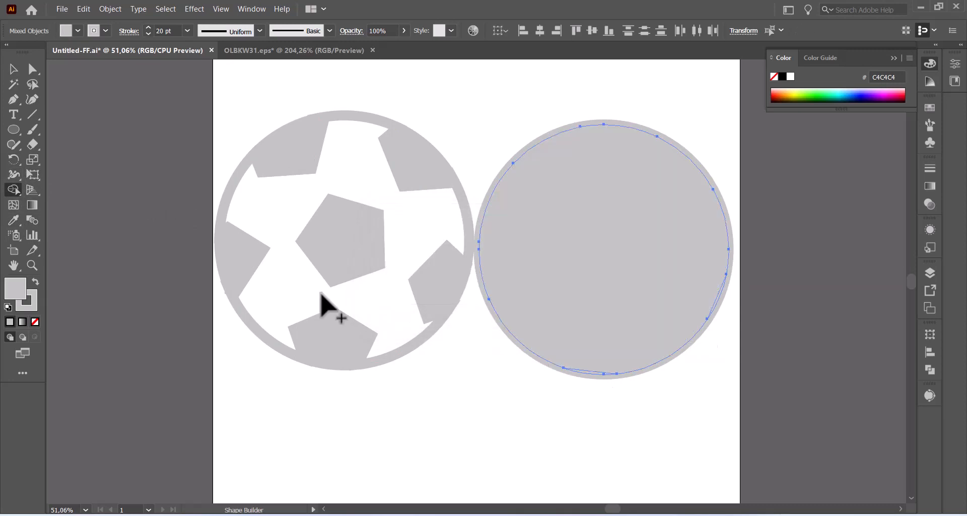
click(14, 69)
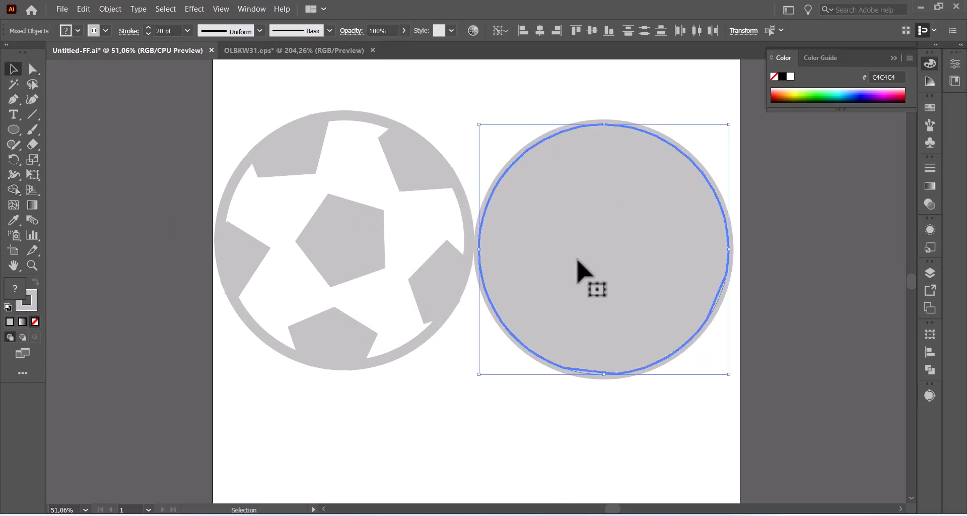
click(123, 116)
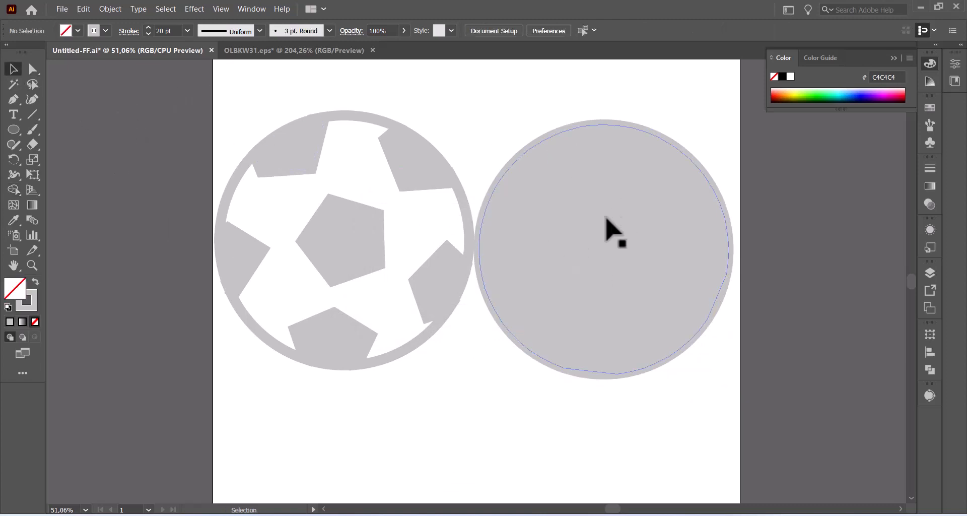
Step: Duplicate the disc offset up and to the left, and cut the overlap away with the Shape Builder to leave a crescent
drag(607, 218, 582, 193)
drag(730, 98, 630, 293)
click(16, 190)
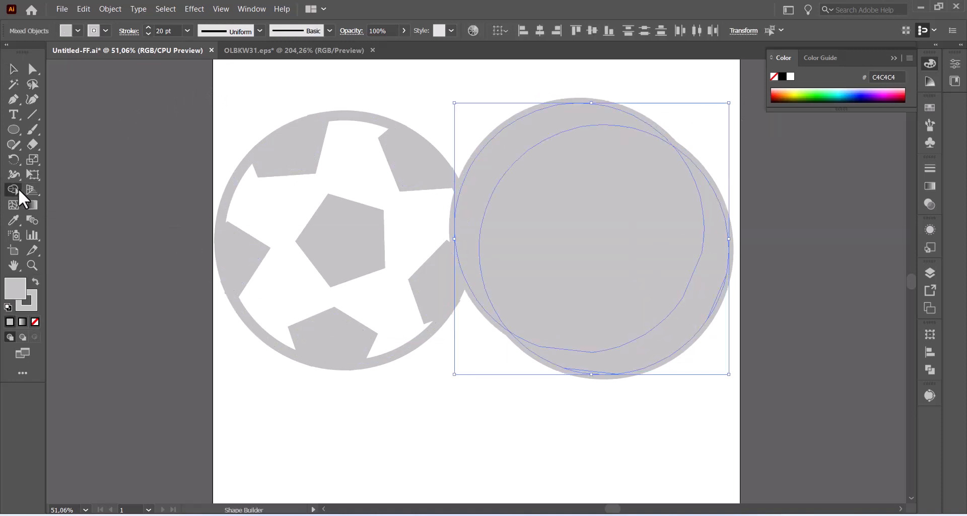
drag(599, 197, 524, 127)
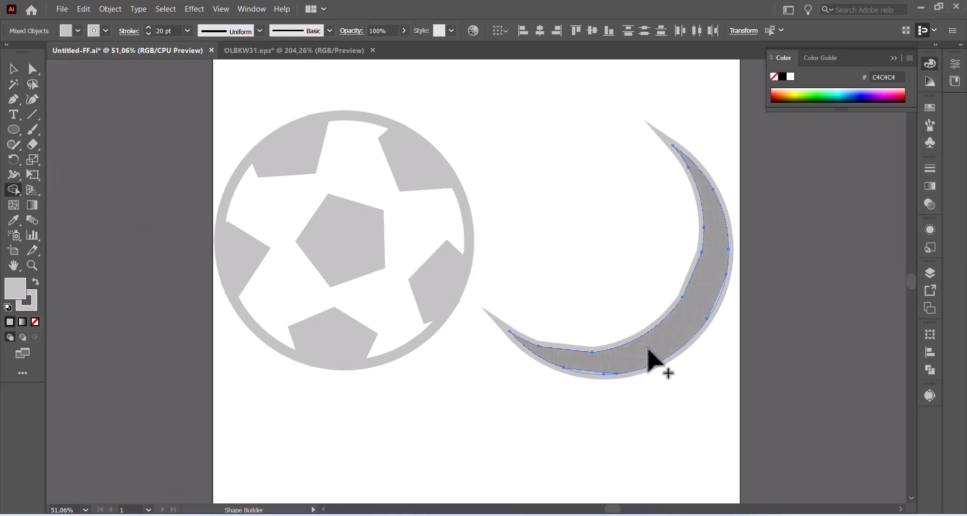
alt+click(579, 372)
key(v)
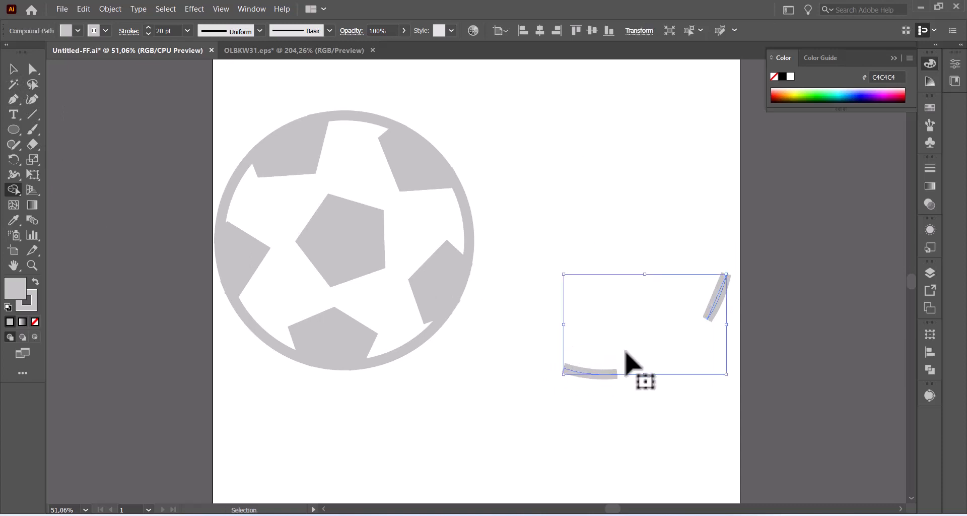
key(ctrl+z)
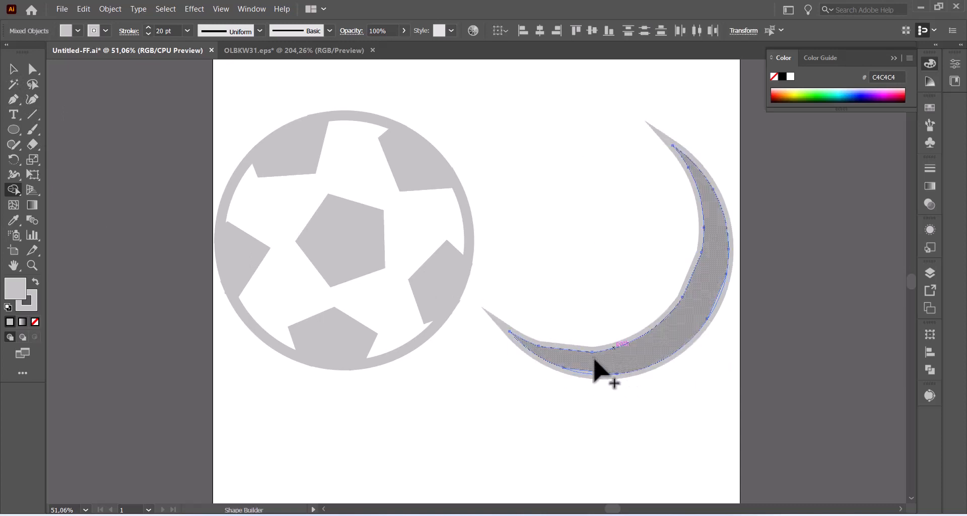
Step: Give the crescent a dark grey fill with no stroke, and deselect it
click(14, 72)
click(754, 389)
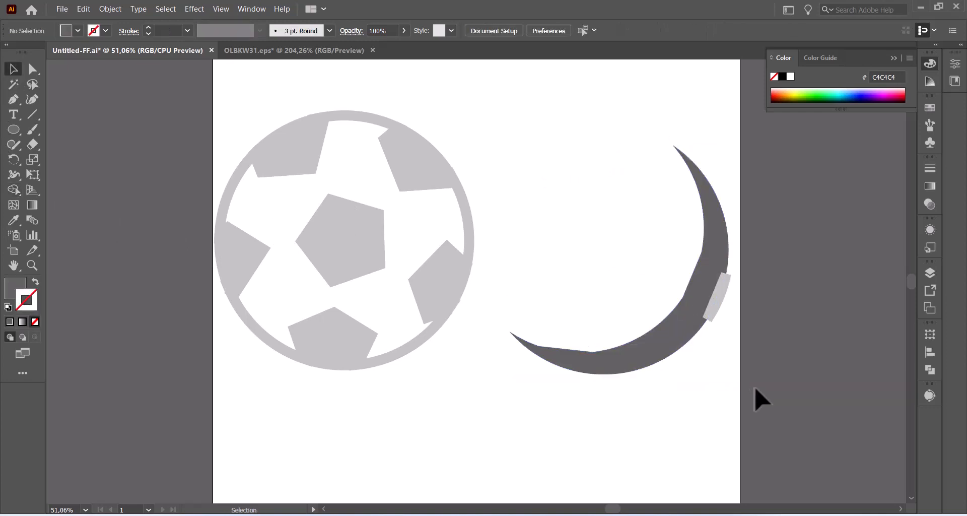
Step: Remove the stroke from the small light grey sliver on the crescent's right edge, and deselect it
click(713, 302)
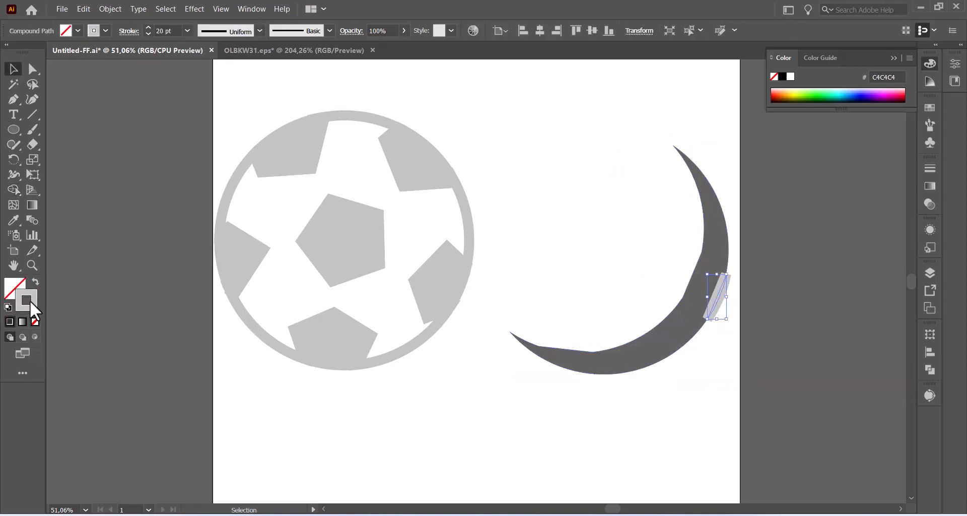
click(35, 321)
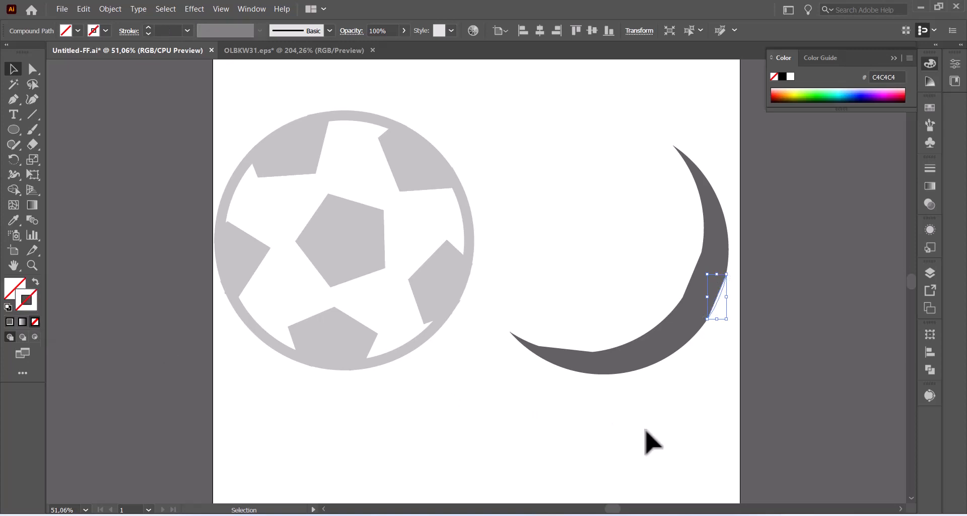
click(811, 326)
Step: Place the dark grey crescent along the ball's lower-right edge as a shadow, with its opacity set to 30%
drag(704, 316, 442, 304)
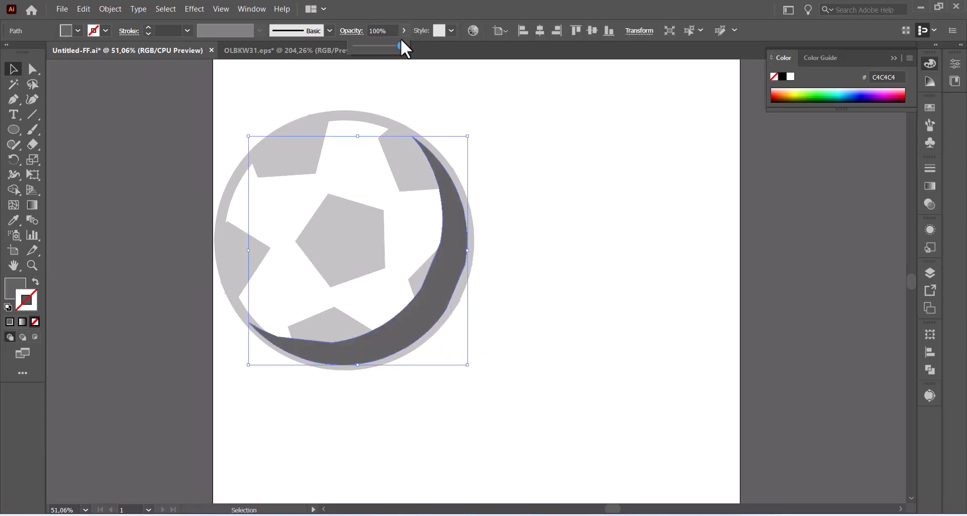
drag(377, 43, 370, 43)
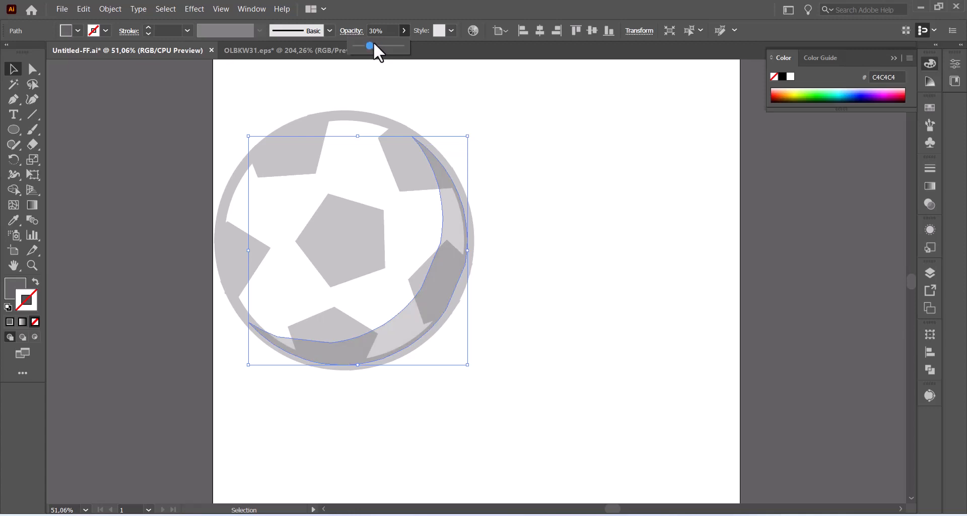
click(555, 183)
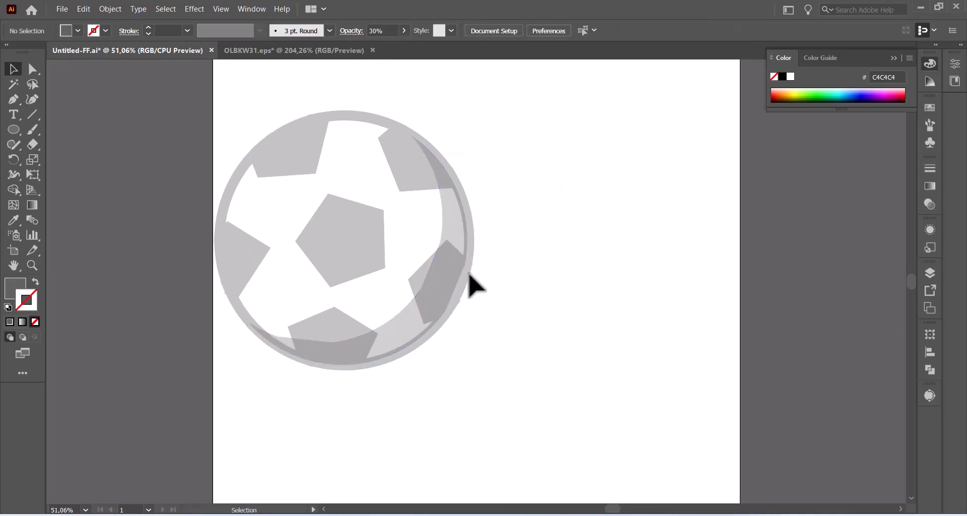
drag(408, 301, 414, 306)
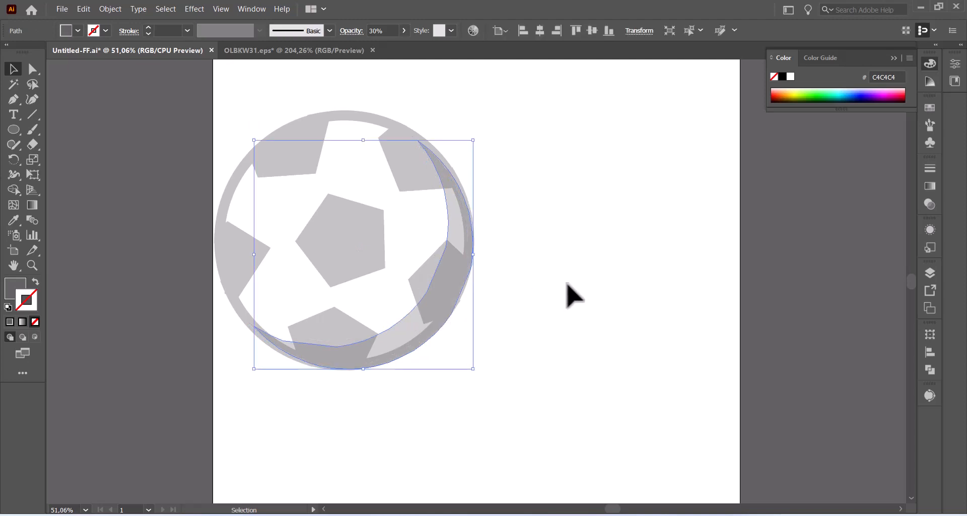
click(568, 285)
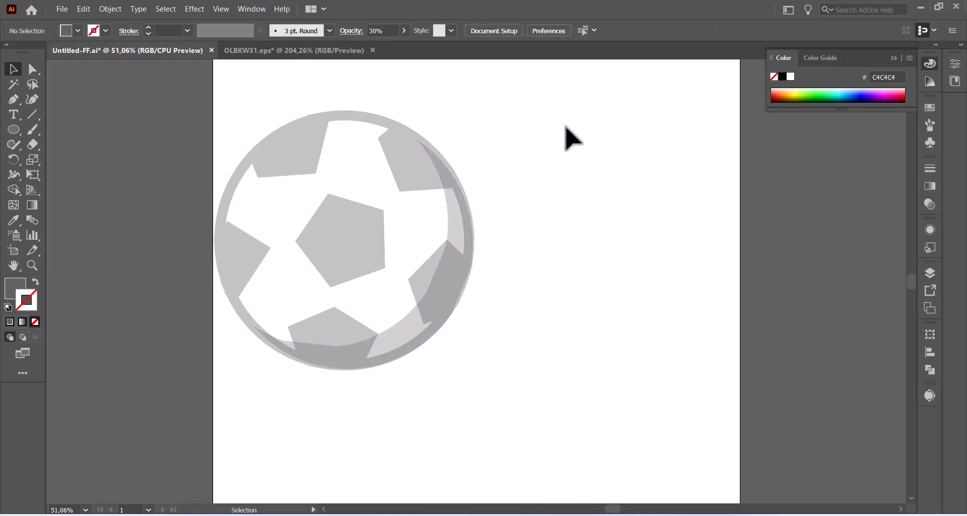
Step: Group all the ball's shapes together with the shadow crescent
drag(566, 127, 198, 416)
right_click(361, 302)
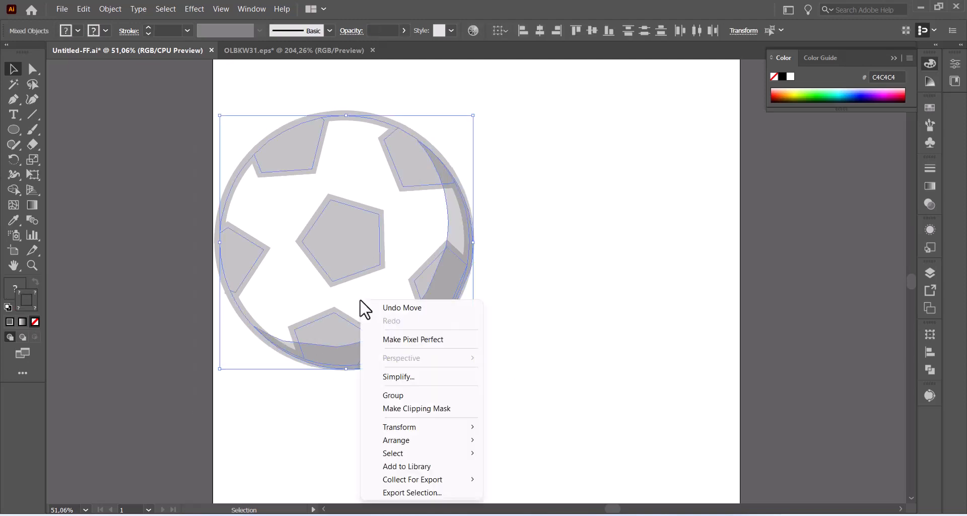
click(432, 396)
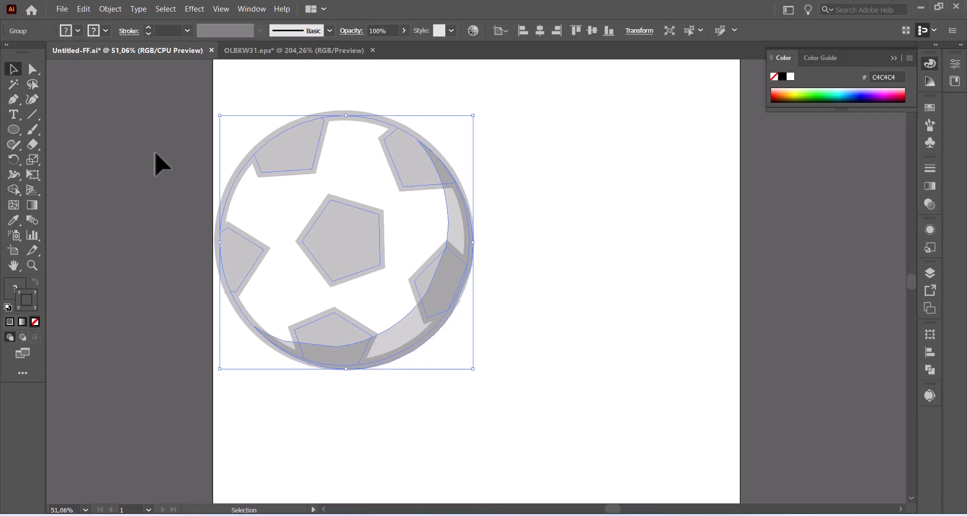
Step: Move the grouped ball to the middle of the artboard, scale it down to about 70%, and deselect it
drag(272, 156, 442, 194)
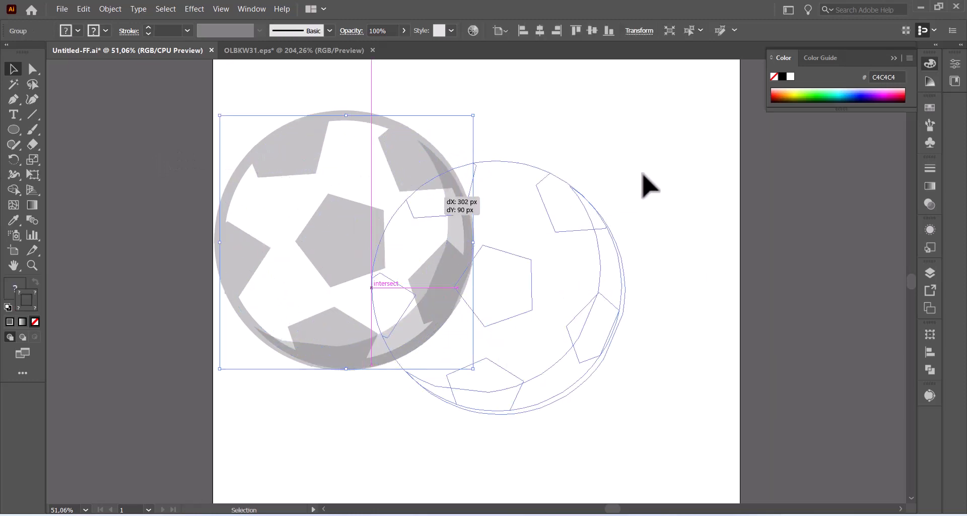
click(582, 202)
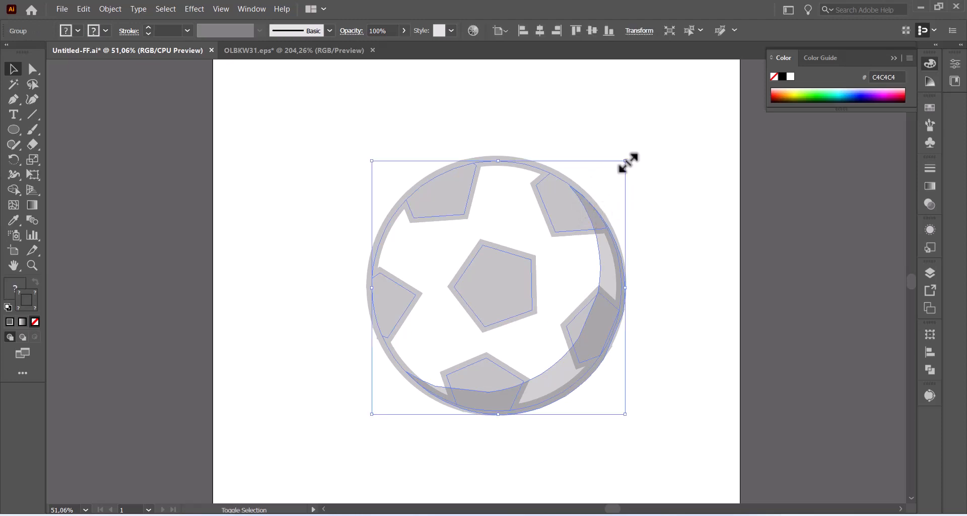
drag(625, 162, 586, 199)
click(647, 176)
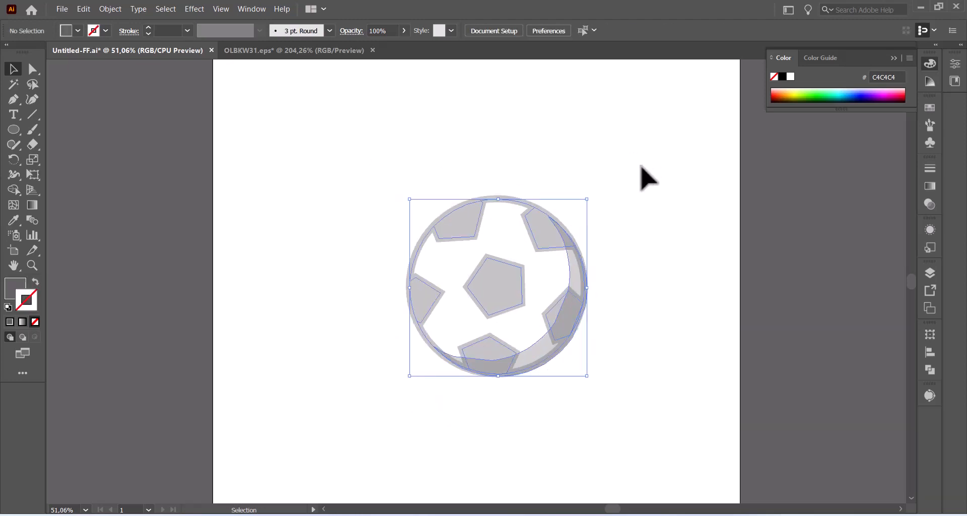
Step: Draw a small grey ellipse to the upper right of the ball and convert its left and right anchor points to corners
click(31, 115)
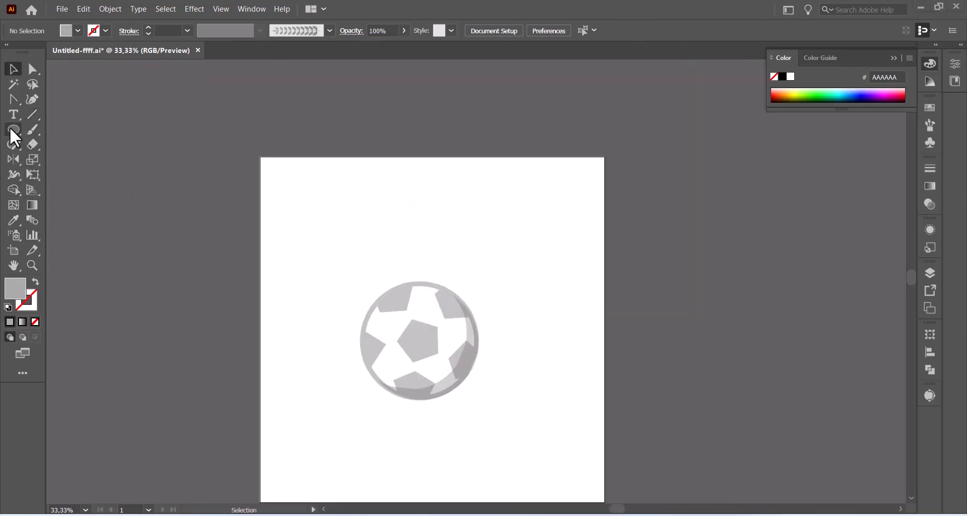
click(20, 129)
drag(521, 252, 555, 277)
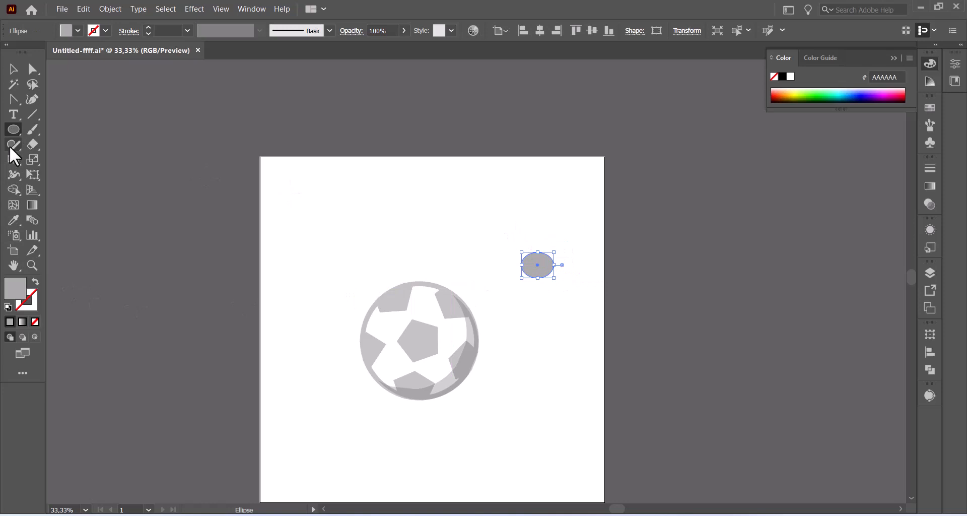
click(14, 100)
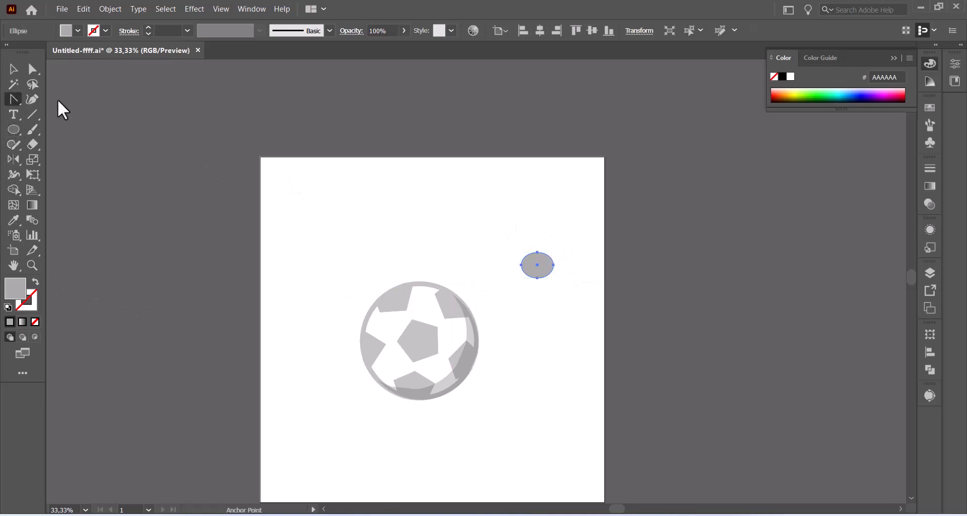
click(521, 264)
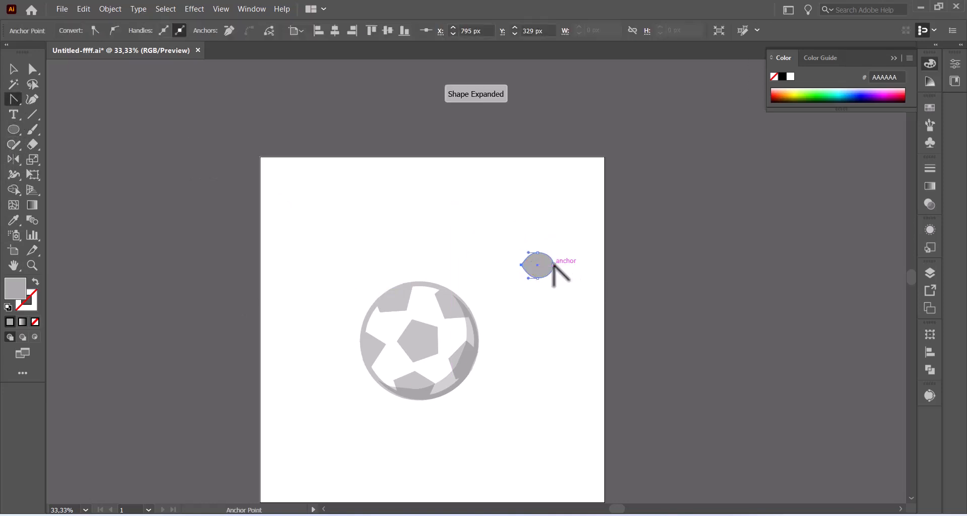
click(553, 264)
Step: Flatten the pointed ellipse into a slim leaf by moving its top and bottom anchors inward, and rotate it diagonally up to the right
click(38, 73)
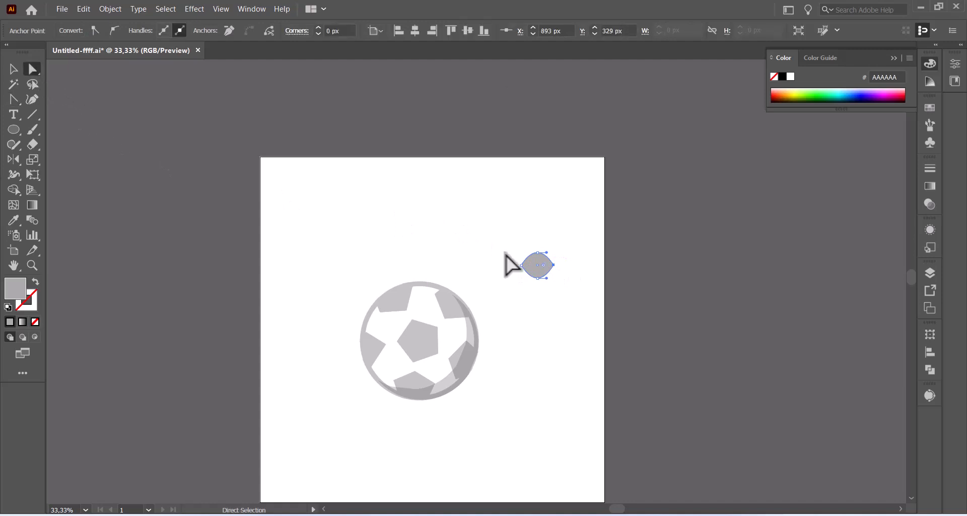
drag(538, 252, 538, 270)
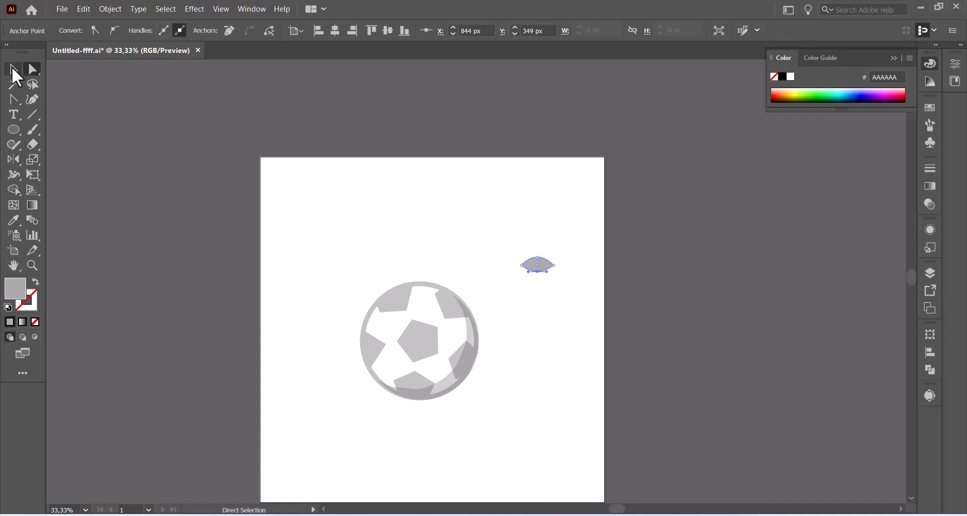
click(12, 69)
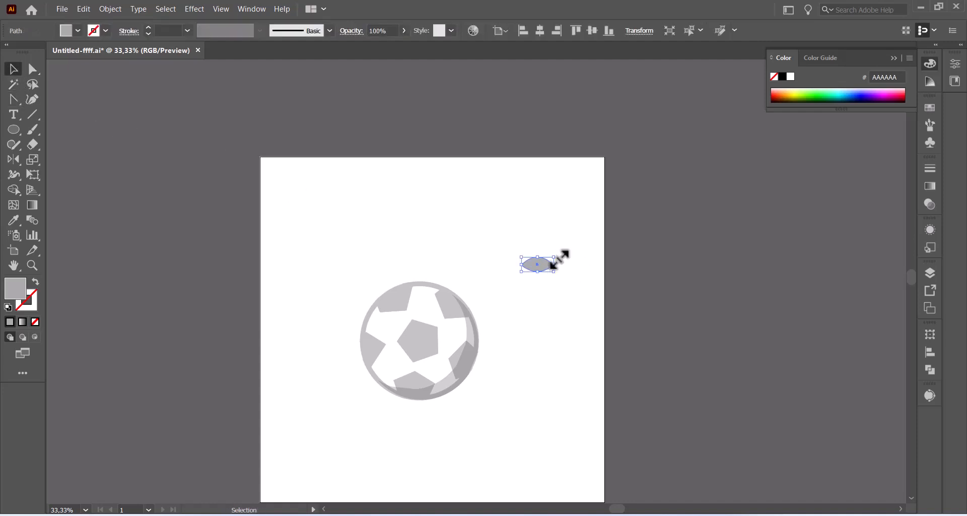
drag(559, 260, 552, 240)
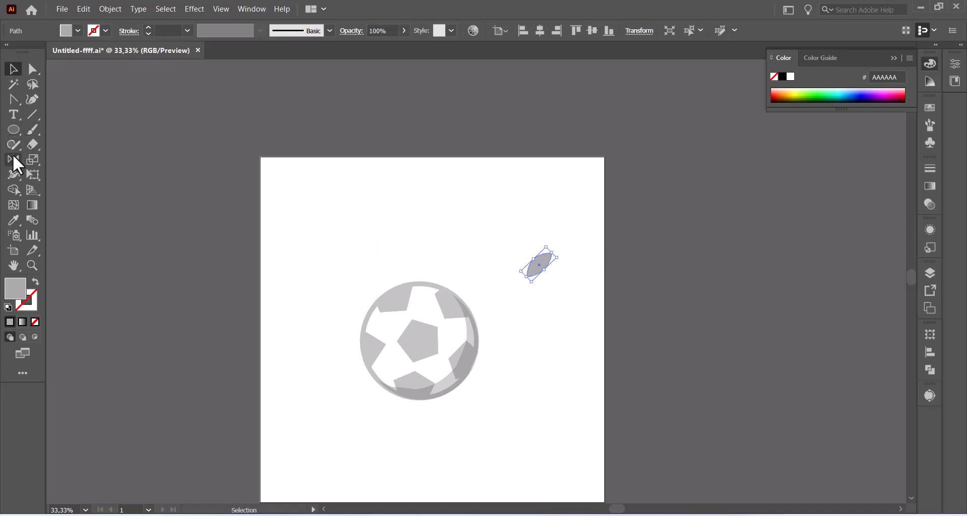
Step: Reflect a copy of the leaf horizontally about its lower tip to form a mirrored pair, and deselect it
click(13, 156)
click(14, 72)
click(515, 190)
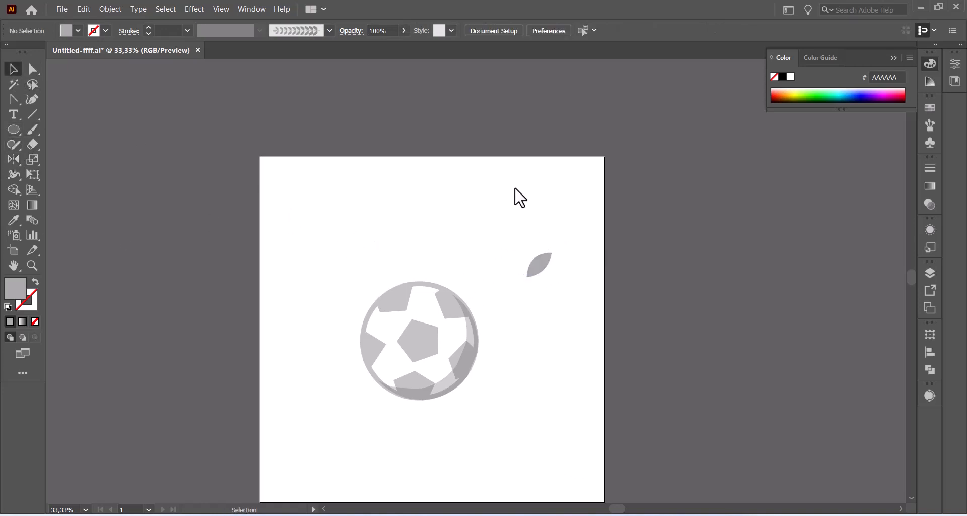
click(537, 263)
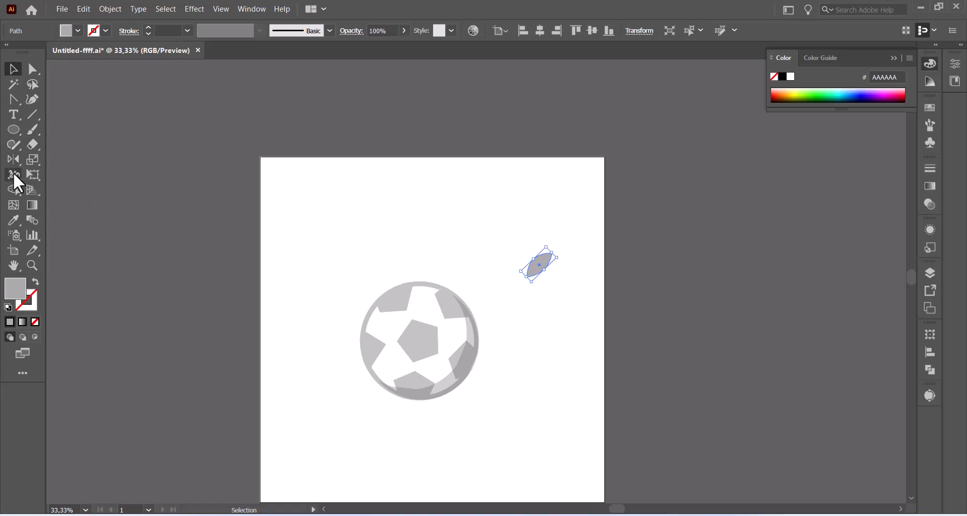
click(14, 160)
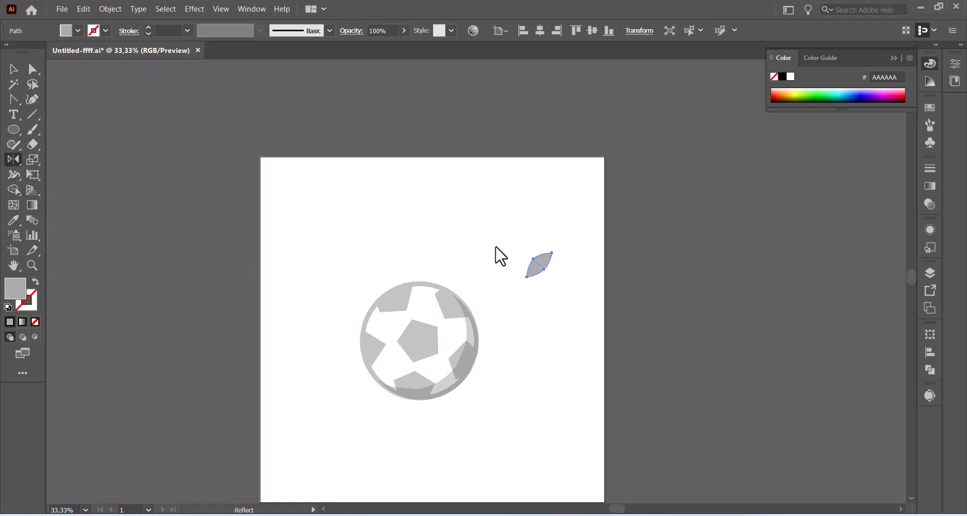
alt+click(527, 276)
click(428, 342)
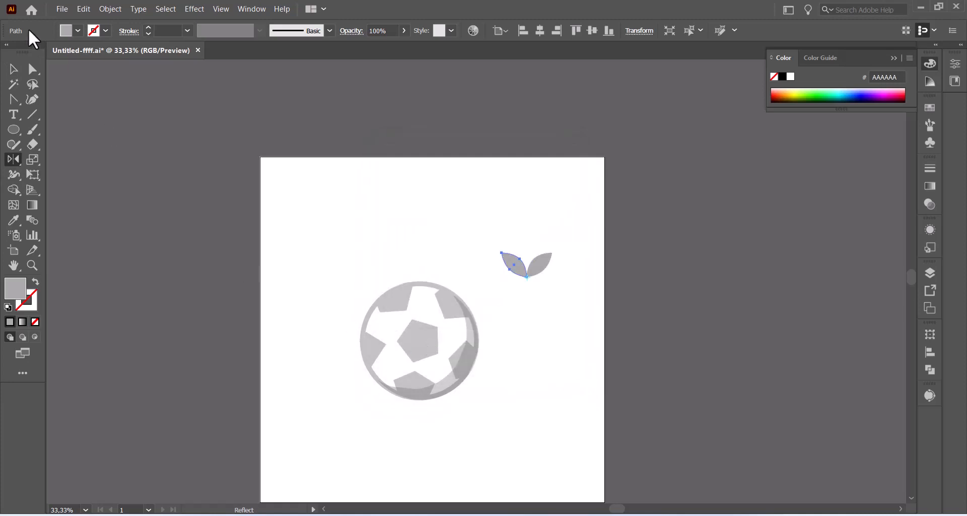
click(13, 69)
click(625, 291)
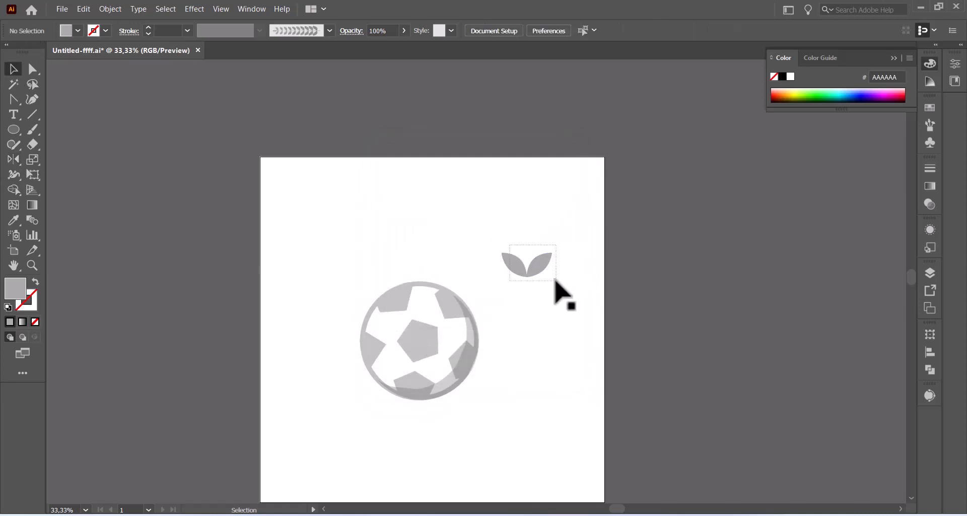
Step: Rotate a single leaf upright and place it centred between the two mirrored leaves to form a three-leaf motif
drag(530, 270, 540, 194)
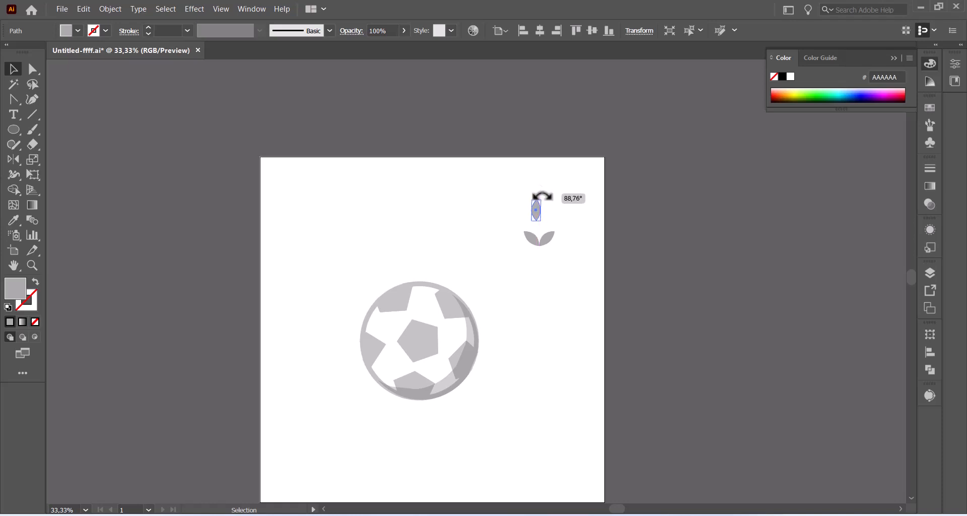
click(28, 266)
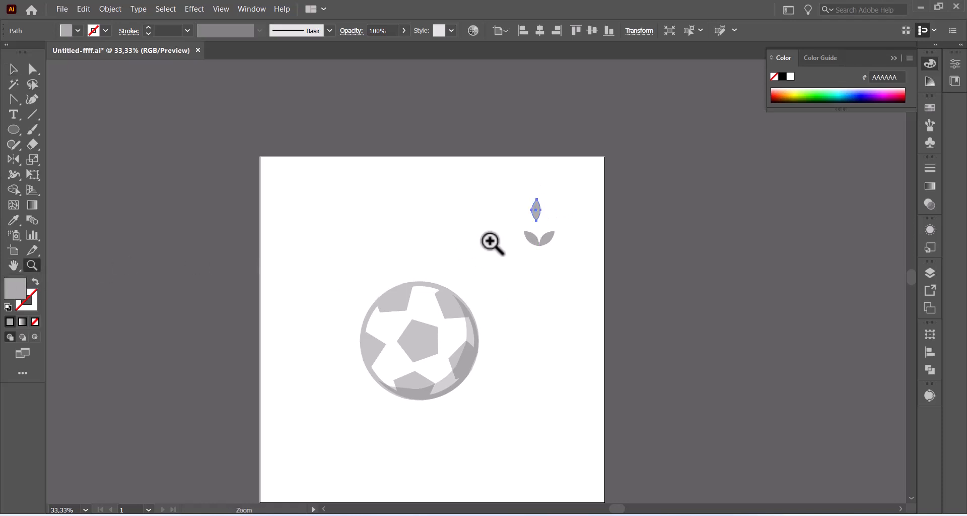
click(492, 247)
click(481, 292)
scroll(600, 344, down, 2)
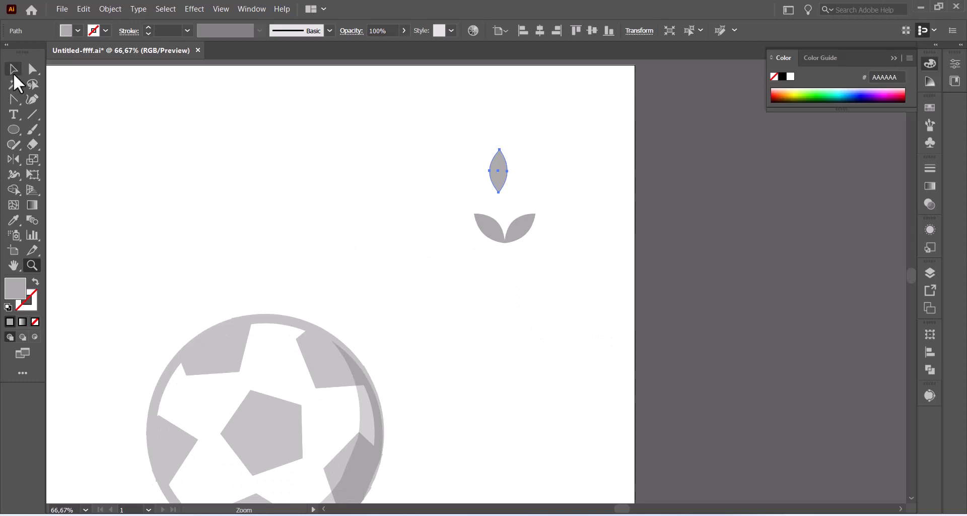
click(355, 186)
drag(498, 186, 504, 224)
click(536, 229)
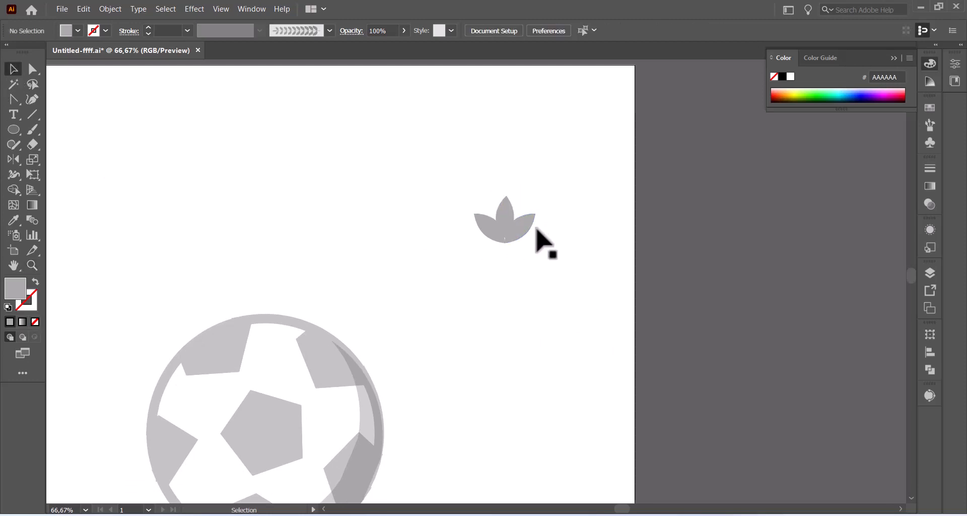
Step: Group the two mirrored side leaves of the three-leaf motif
shift+click(487, 228)
right_click(487, 230)
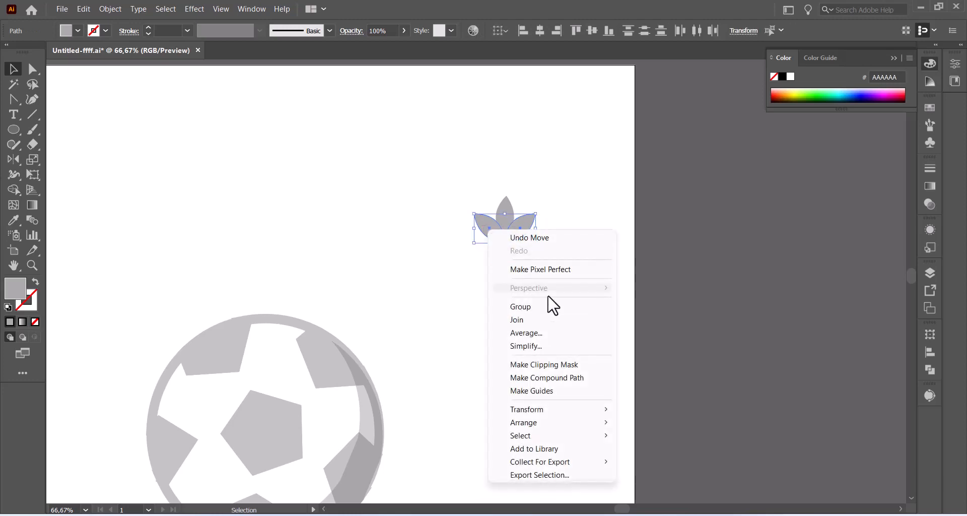
click(545, 306)
click(544, 270)
click(512, 240)
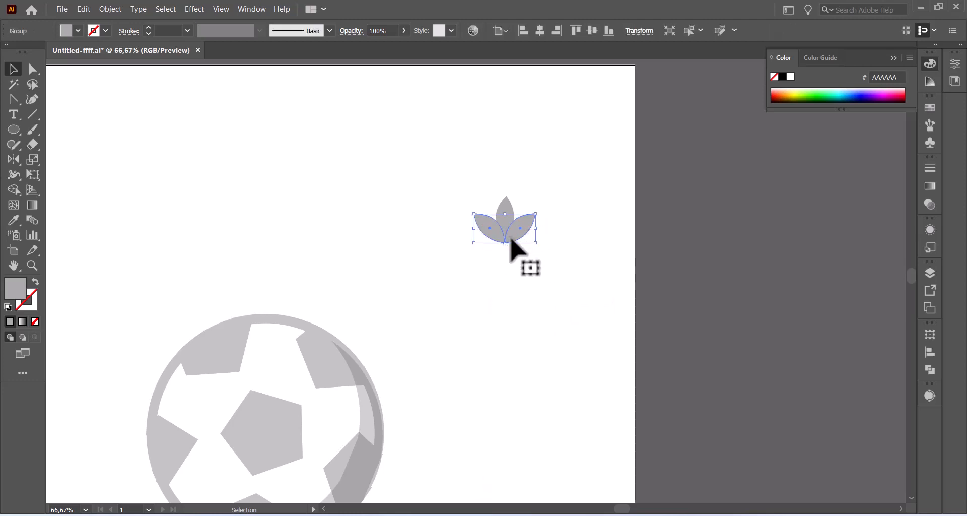
Step: Place a slightly enlarged duplicate of the side-leaf pair well below the three-leaf motif, level with the bottom of the ball
drag(518, 242, 549, 431)
click(572, 369)
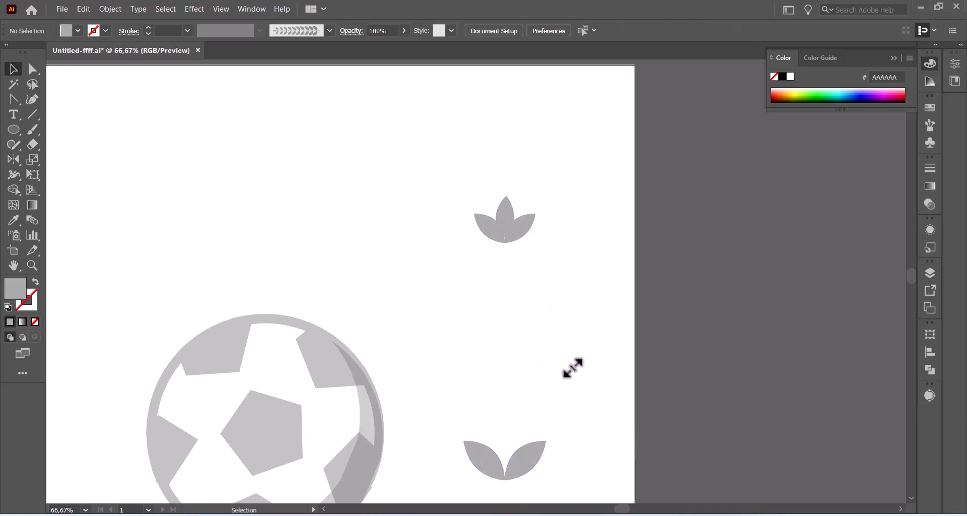
scroll(543, 389, down, 3)
click(529, 353)
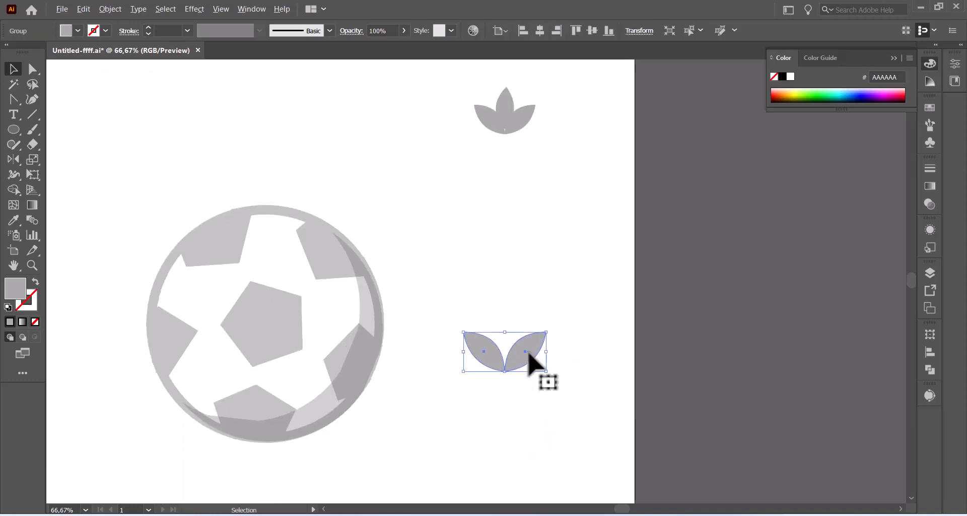
drag(529, 353, 528, 442)
click(564, 143)
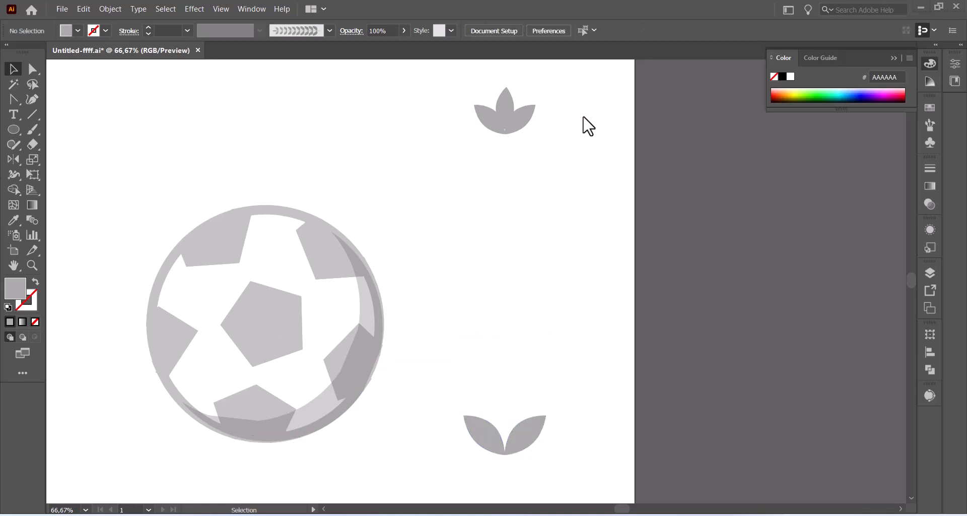
Step: Blend the upper and lower side-leaf pairs into a vertical column of gradually enlarging leaf pairs
shift+click(522, 130)
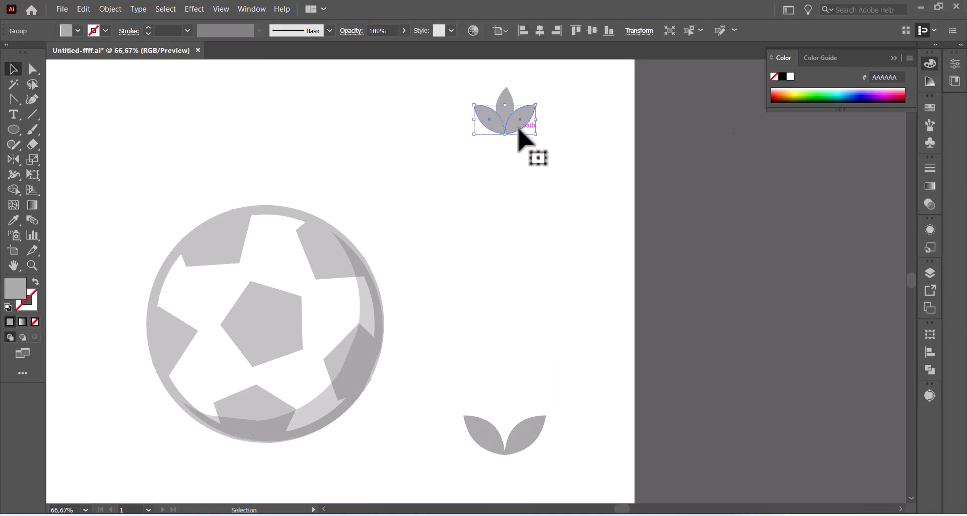
shift+click(519, 445)
key(ctrl+alt+b)
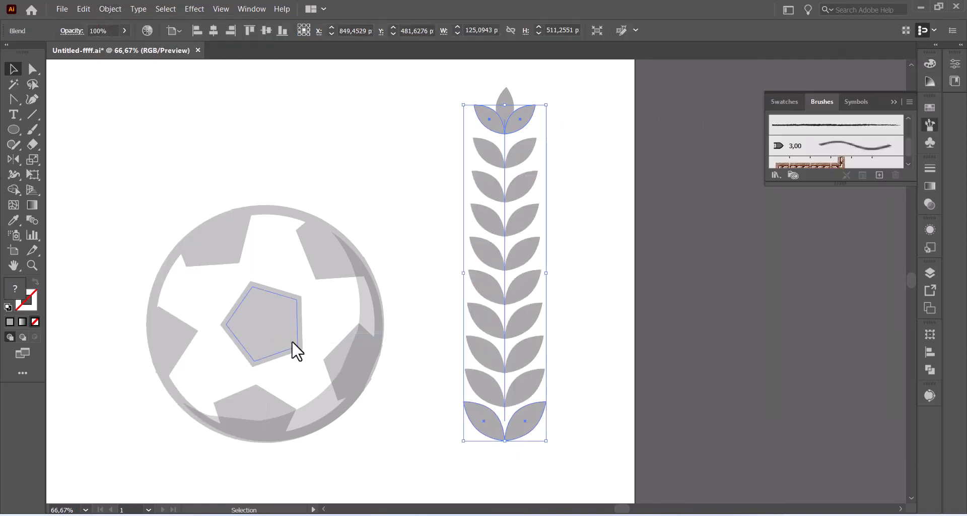
click(605, 383)
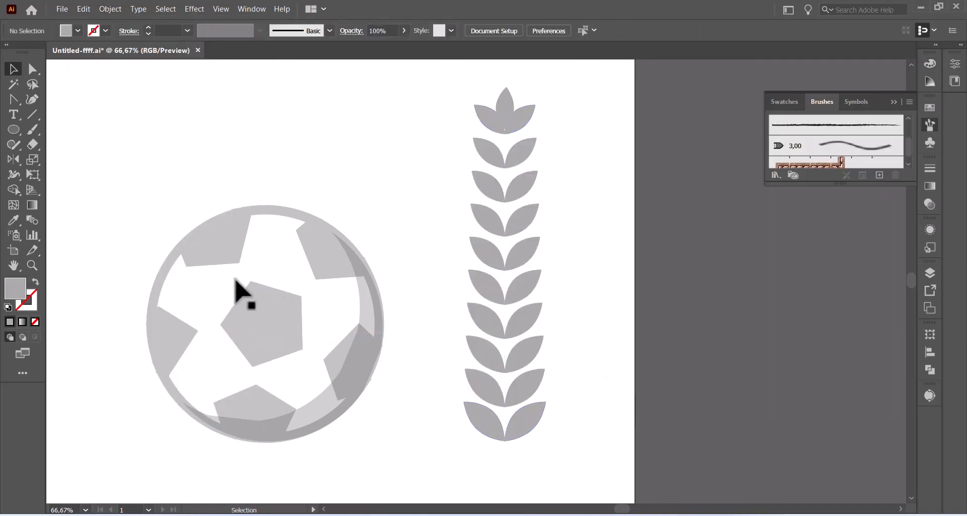
Step: Draw a vertical stem line from the three-leaf motif to below the lowest pair, with a 2 pt stroke and tapered width profile
click(33, 115)
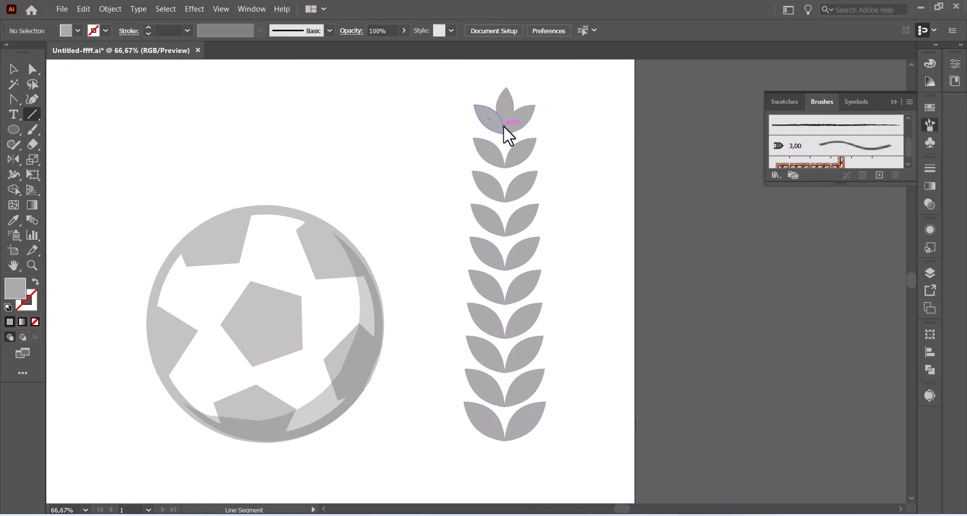
drag(504, 126, 504, 498)
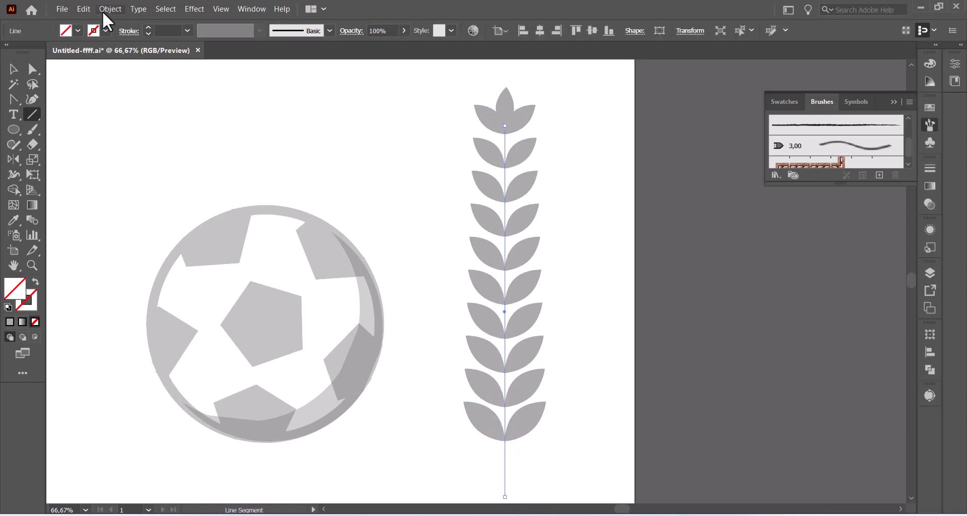
click(148, 27)
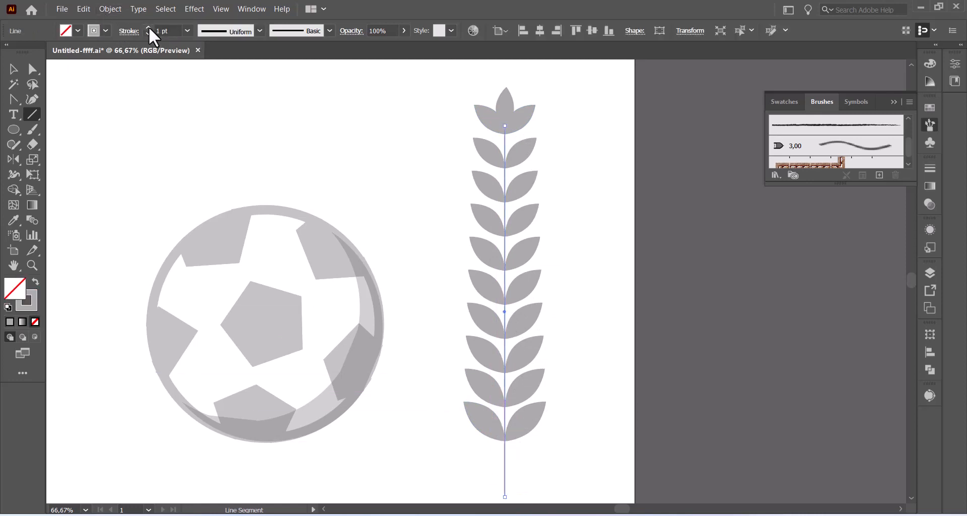
click(259, 30)
click(239, 155)
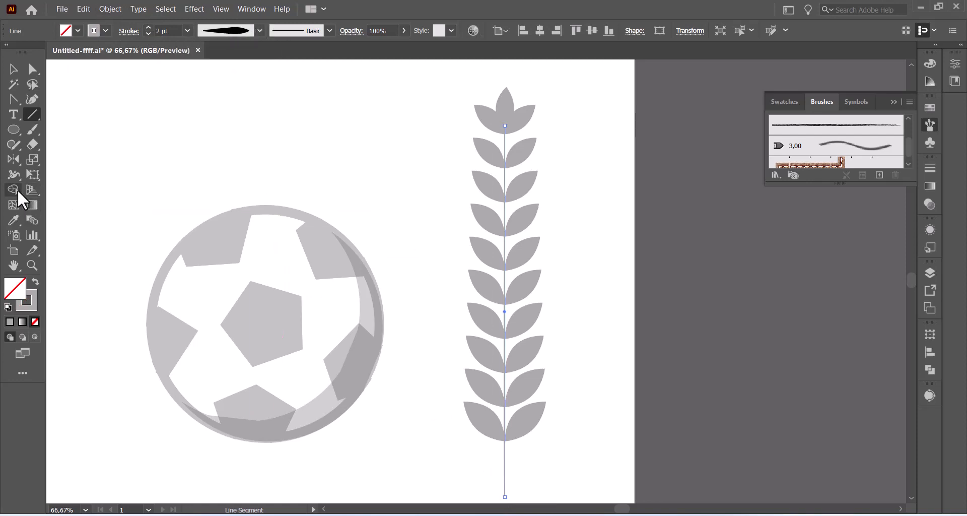
Step: Widen the stem's lower end to about 6.8 px with the Width tool and extend its upper end into the three-leaf motif
click(15, 173)
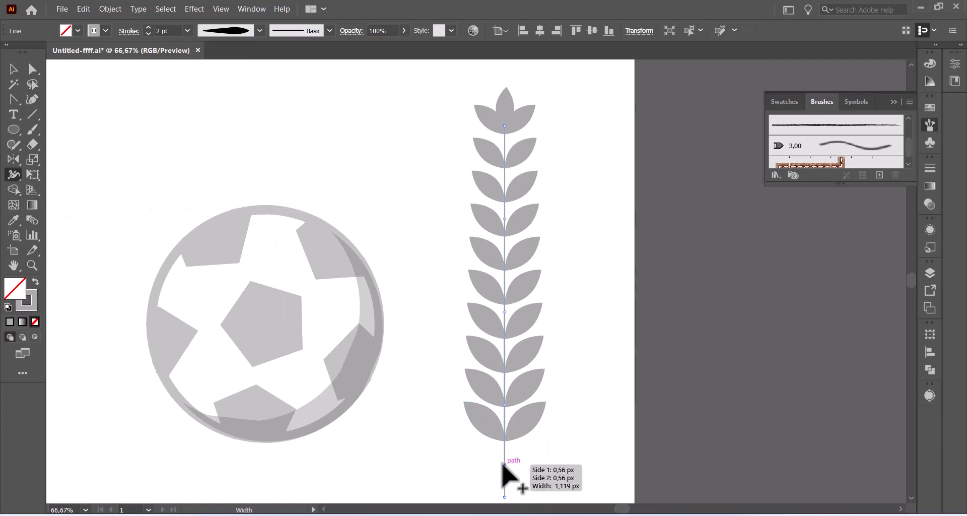
mouse_move(502, 463)
mouse_down()
mouse_move(504, 411)
mouse_move(505, 488)
mouse_up()
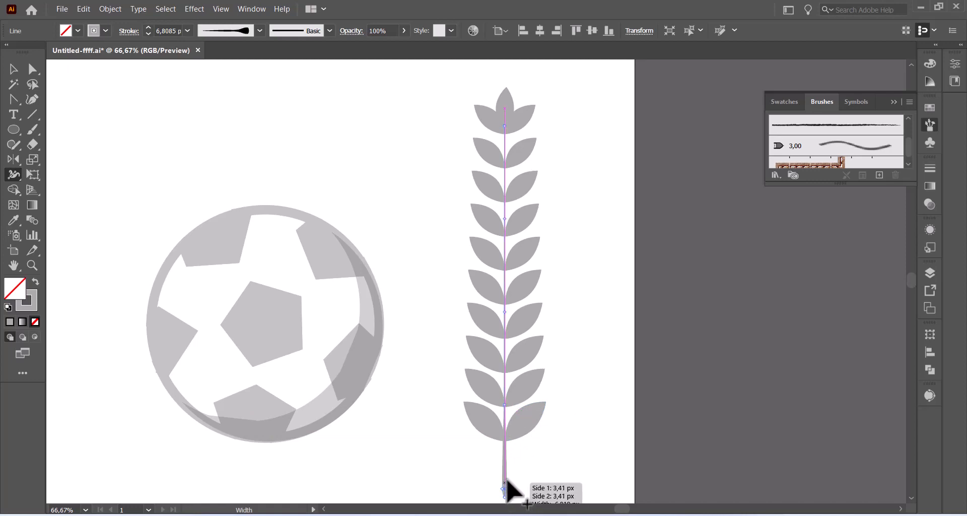
click(14, 70)
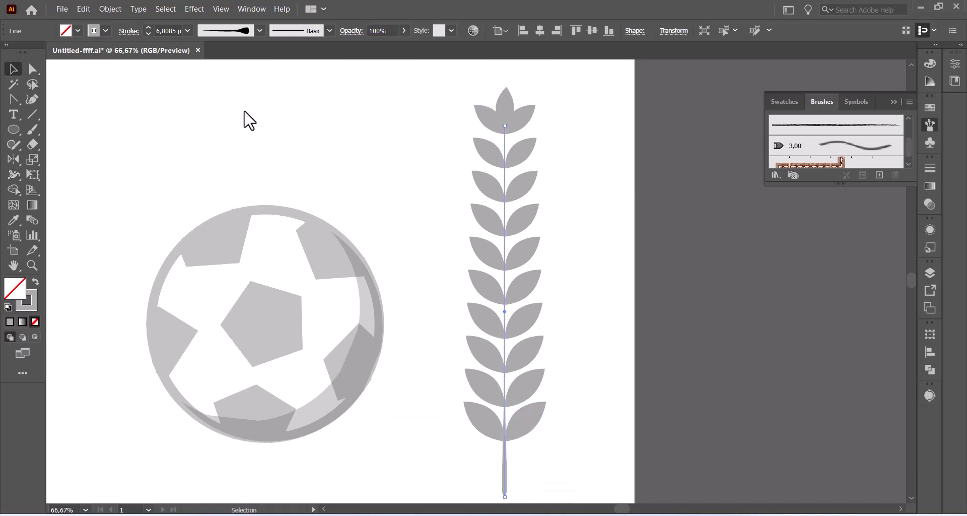
click(244, 120)
click(506, 130)
drag(505, 128, 505, 110)
Step: Group the stem, the blended leaf pairs and the three-leaf motif into one branch
drag(580, 90, 470, 451)
right_click(548, 391)
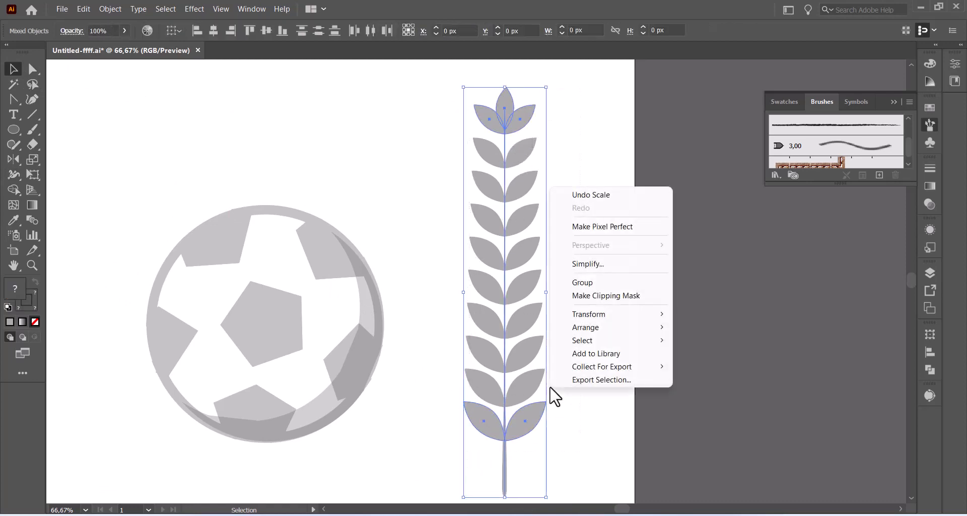
click(587, 278)
click(588, 114)
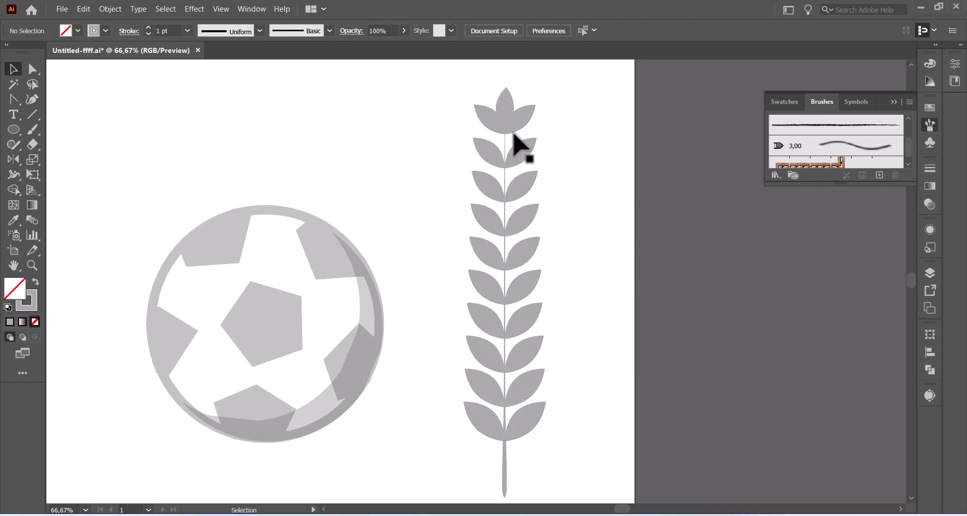
Step: Create an art brush from the leaf branch with the default stretch-to-fit options, and move the branch off the artboard
click(513, 132)
mouse_move(514, 132)
mouse_down()
mouse_move(741, 145)
mouse_move(489, 163)
mouse_move(870, 160)
mouse_up()
click(437, 297)
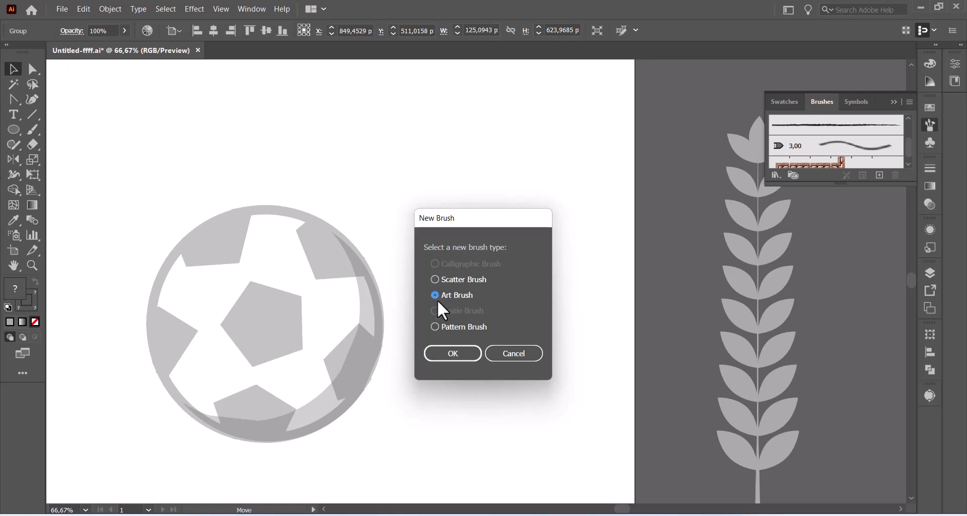
click(456, 354)
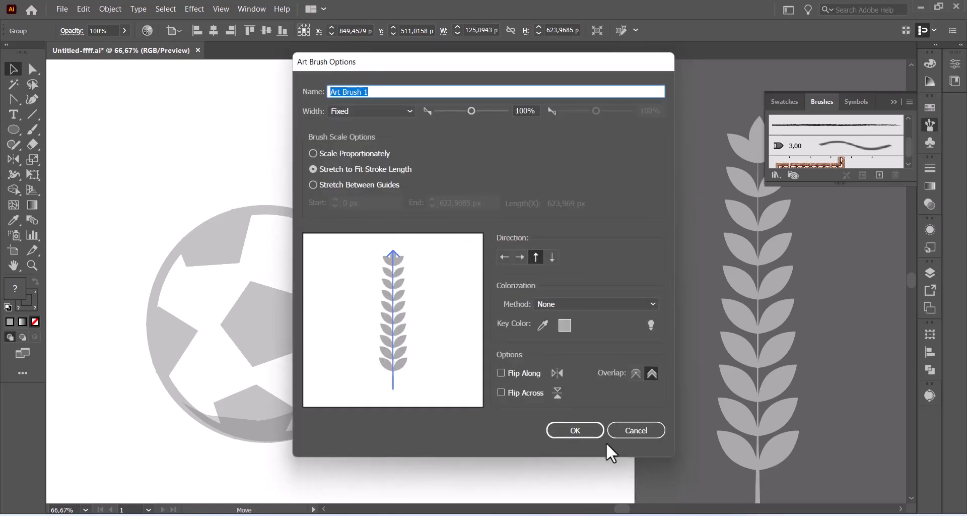
click(587, 429)
click(624, 407)
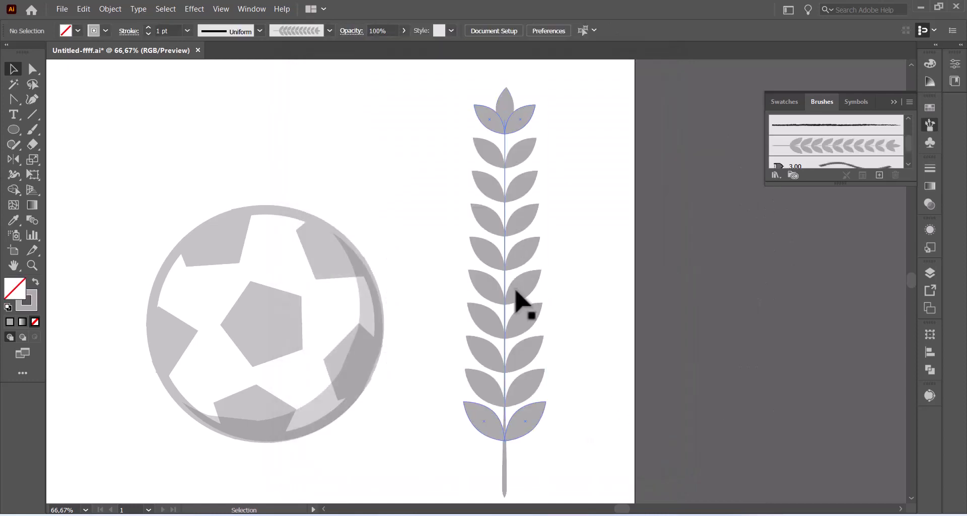
drag(519, 302, 751, 322)
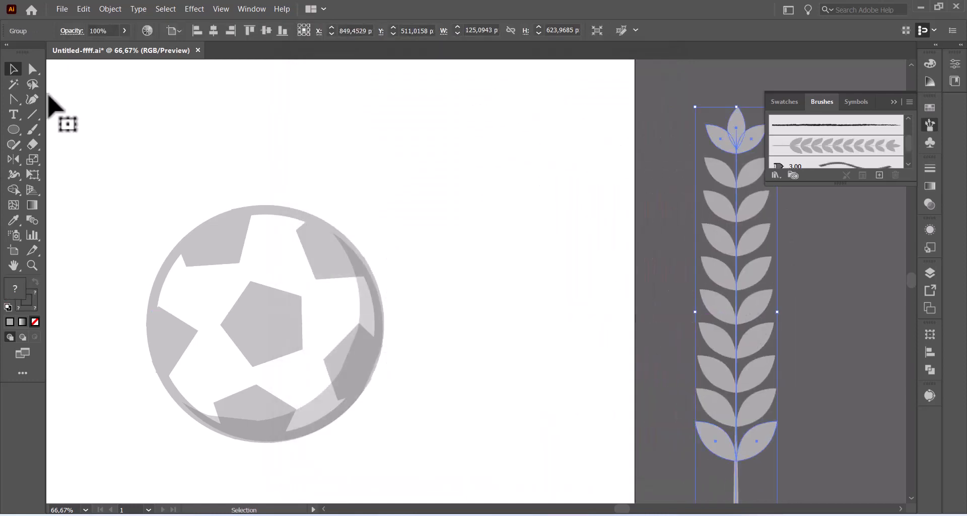
Step: Draw an unfilled circle around the ball from its centre and duplicate it about 220 px to the right
click(14, 129)
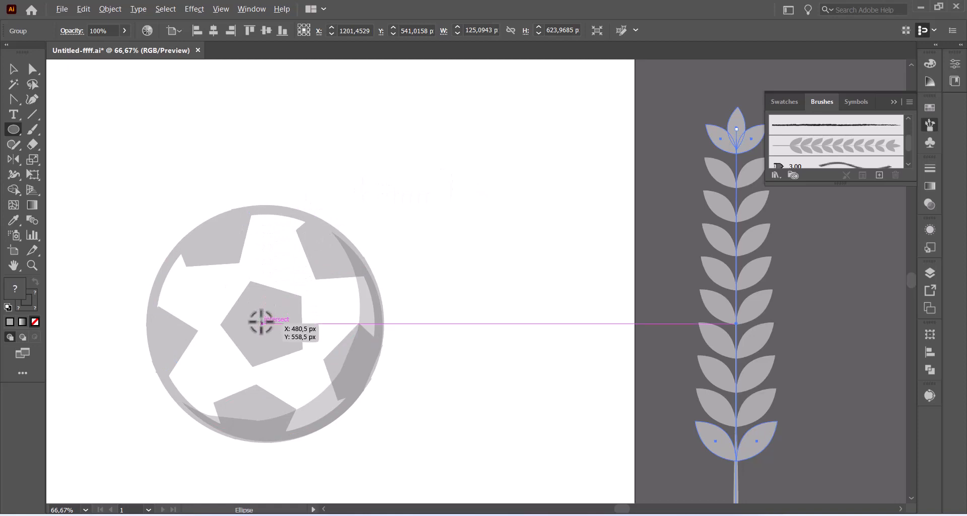
mouse_move(262, 323)
mouse_down()
mouse_move(385, 479)
mouse_move(395, 441)
mouse_up()
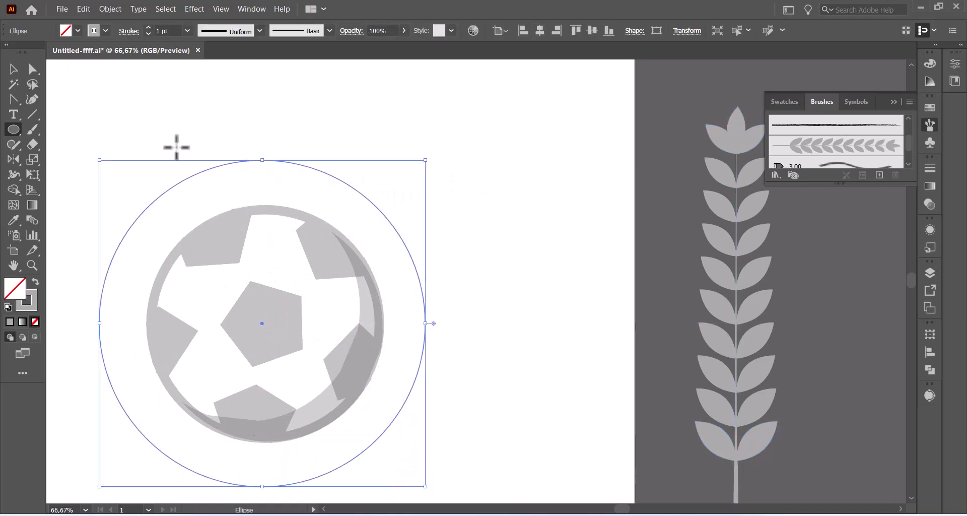
click(15, 69)
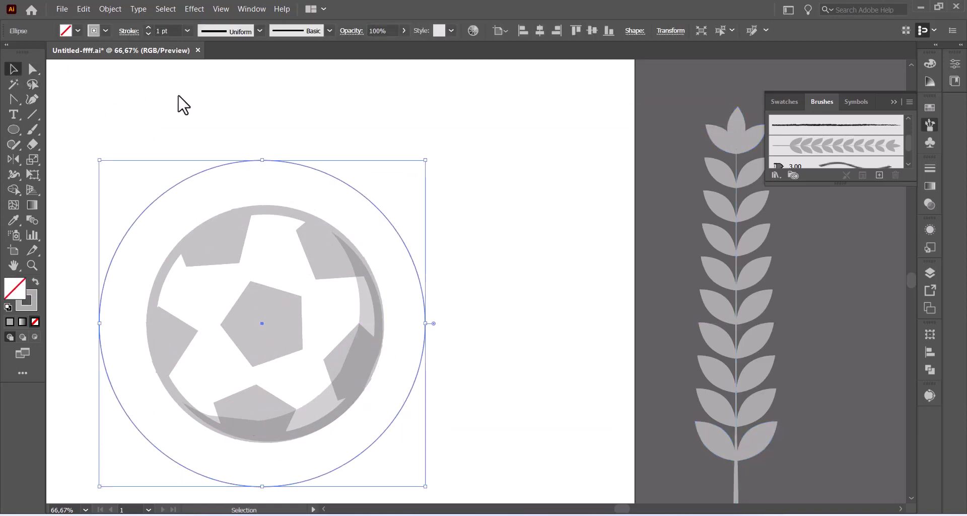
click(179, 103)
drag(285, 160, 436, 162)
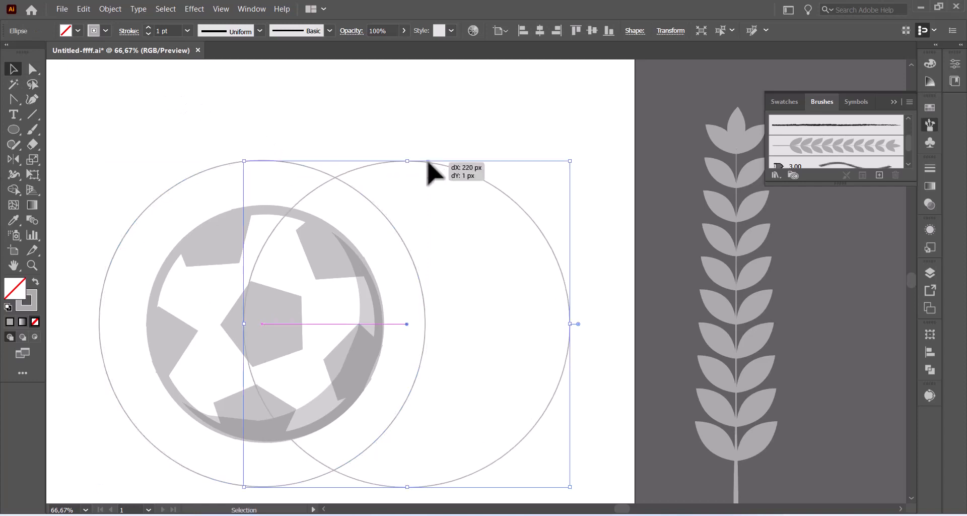
Step: Delete the right anchor of the original circle and the left anchor of its copy, leaving two outward-facing half circles
click(203, 171)
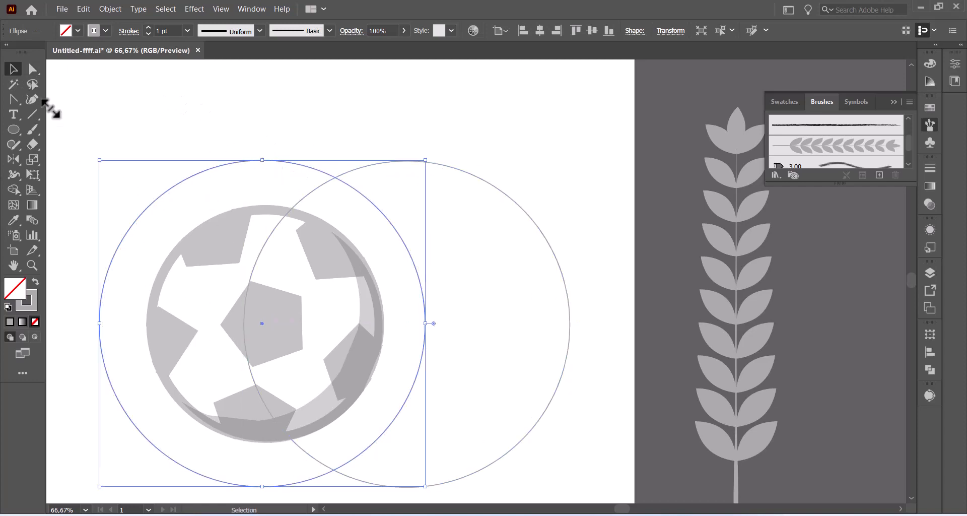
click(31, 69)
click(425, 324)
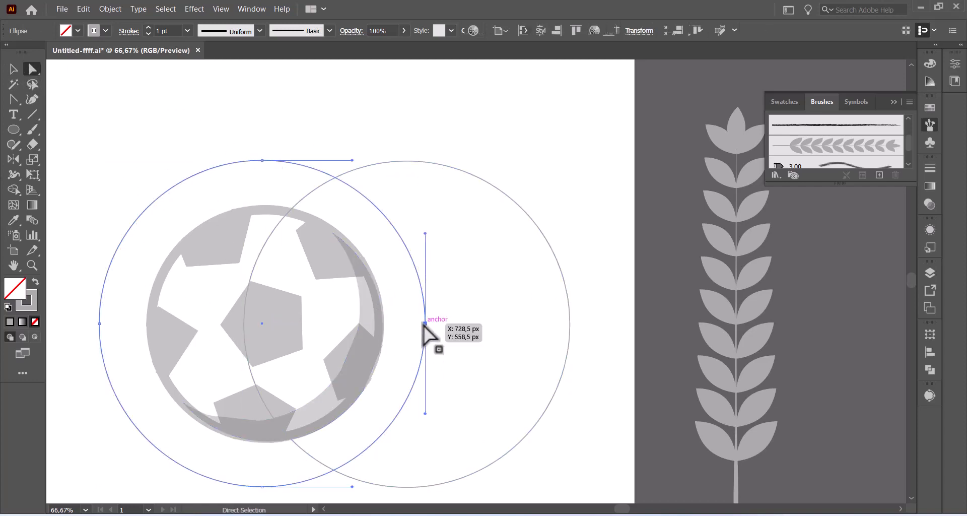
key(Delete)
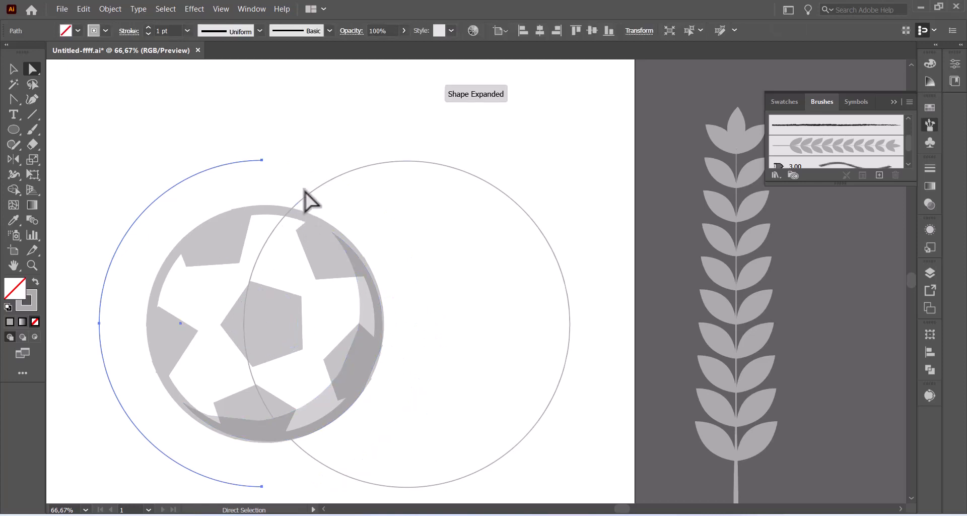
click(245, 324)
key(Delete)
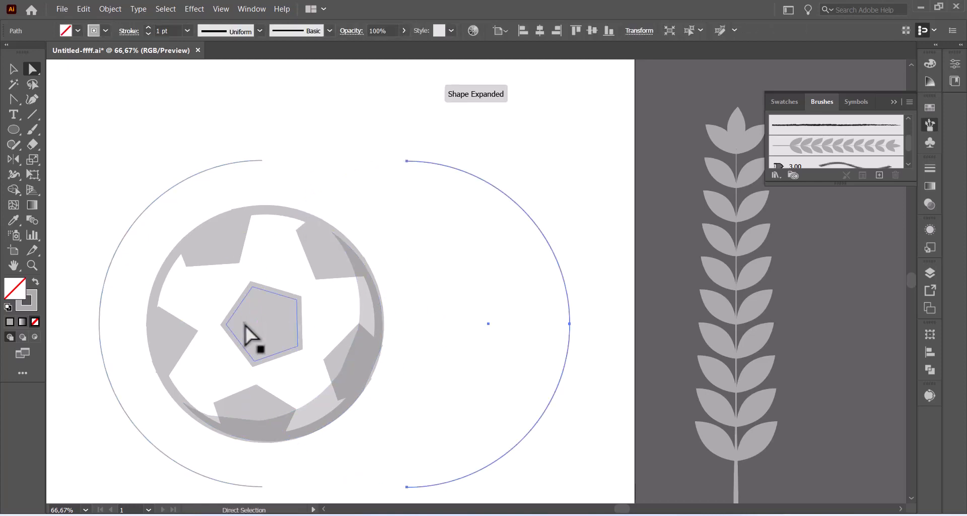
Step: Fit both half circles around the ball, tilting the right one slightly clockwise and the left one slightly counter-clockwise, with overlapping lower ends
click(17, 66)
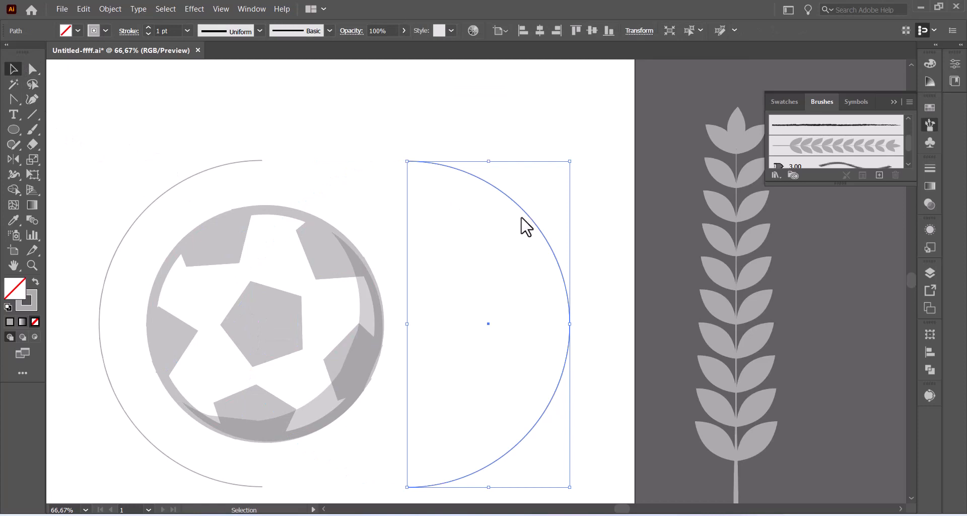
drag(542, 233, 452, 225)
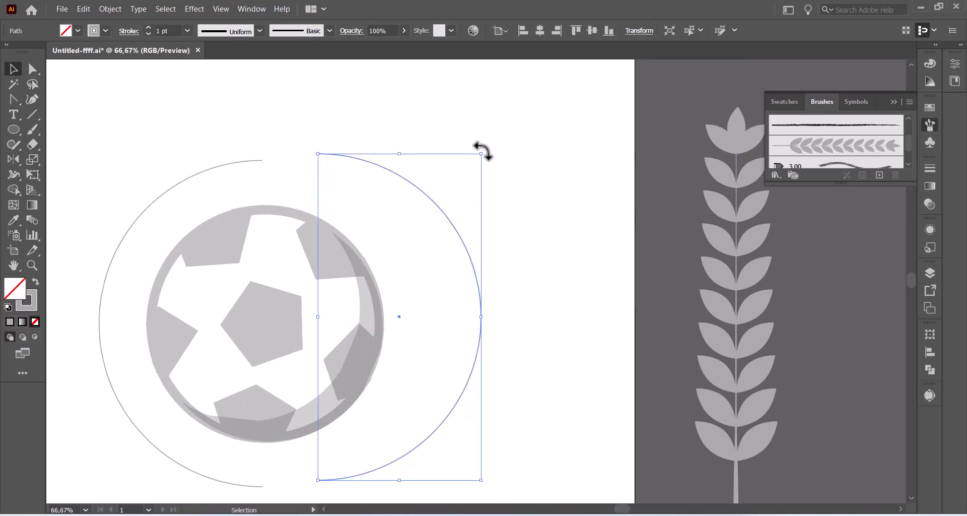
drag(485, 149, 540, 110)
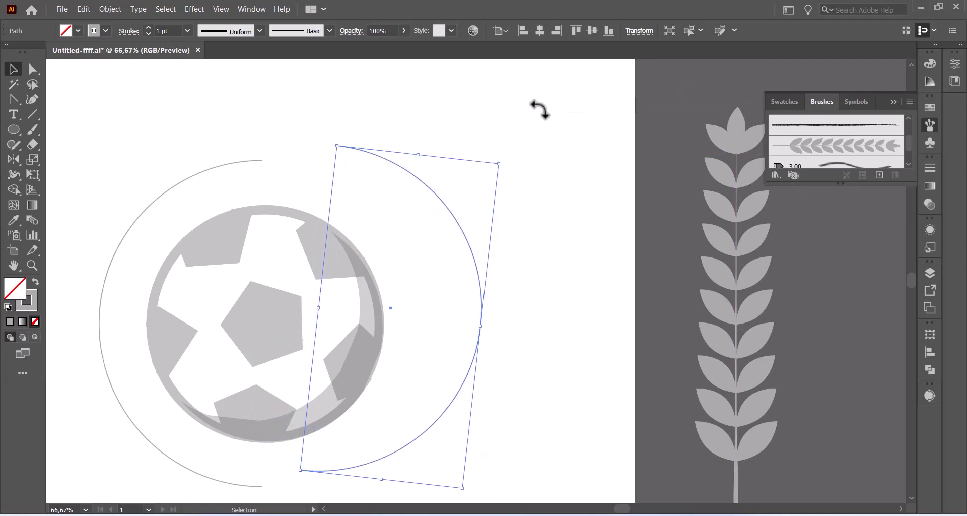
click(225, 164)
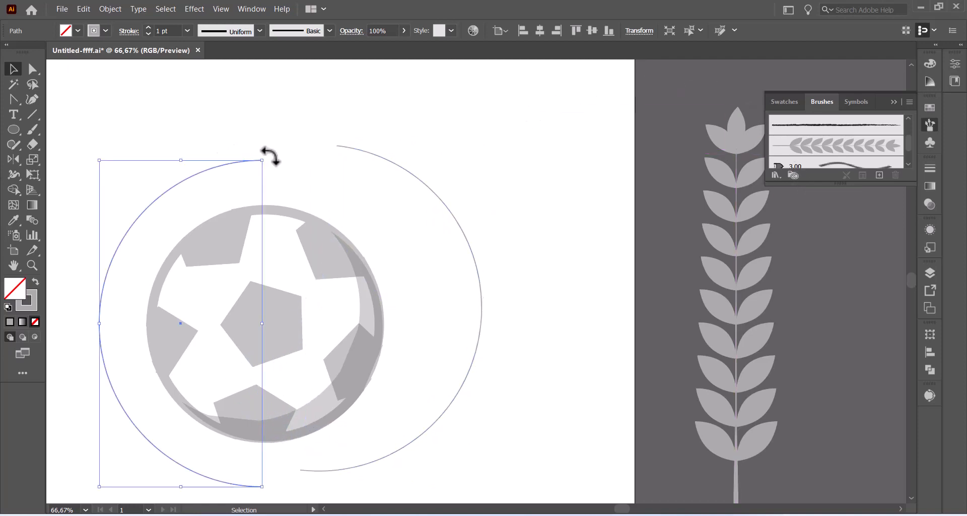
drag(261, 152, 243, 143)
click(342, 476)
drag(321, 470, 260, 473)
click(419, 342)
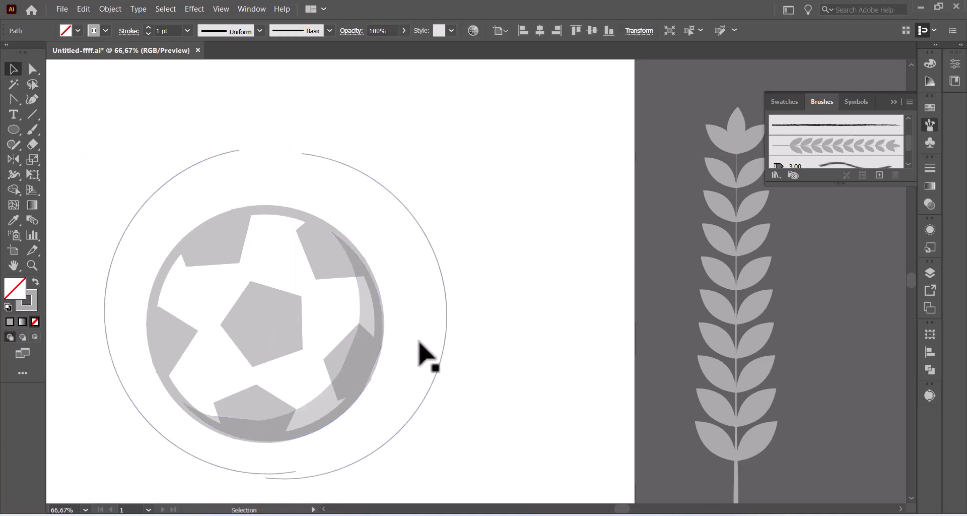
Step: Pull the left arc's lower endpoint down slightly and turn its direction handle so the end sweeps diagonally downward to the right
scroll(225, 350, down, 2)
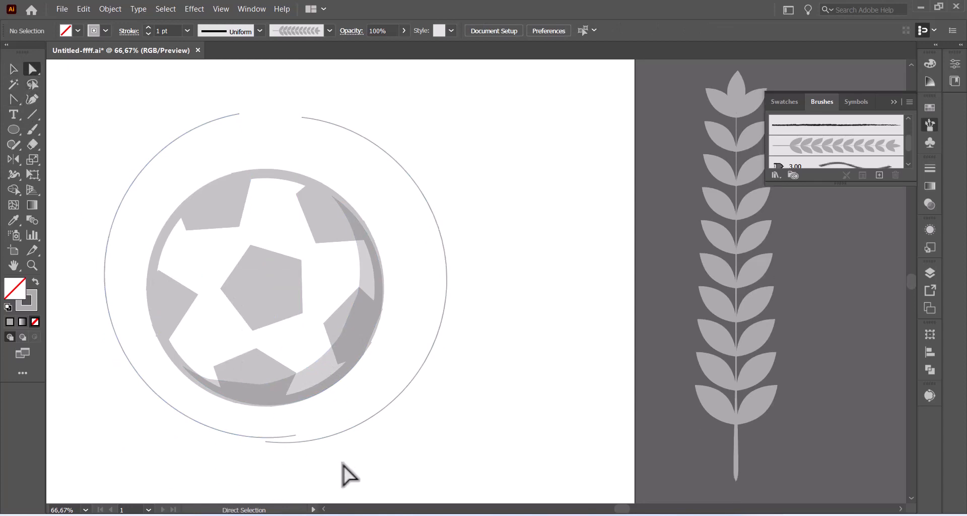
click(283, 436)
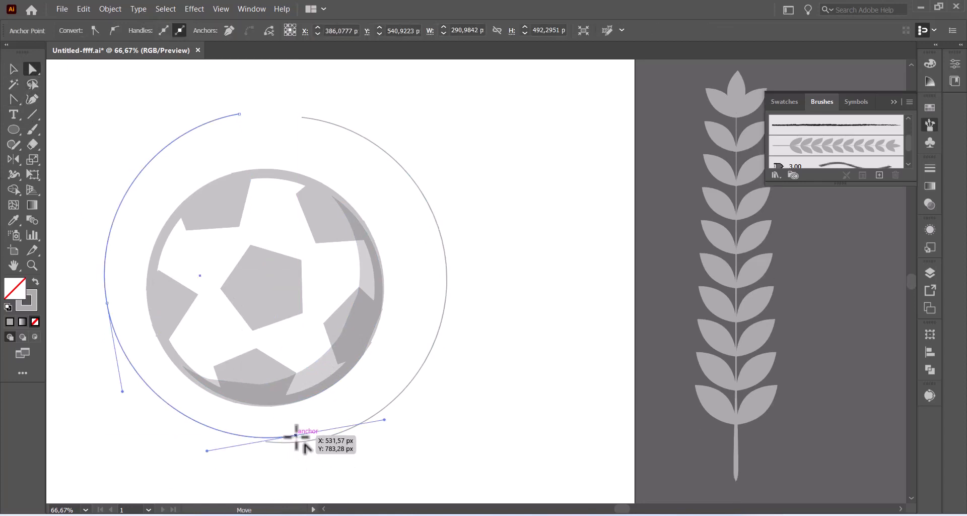
drag(296, 437, 295, 453)
drag(384, 436, 369, 500)
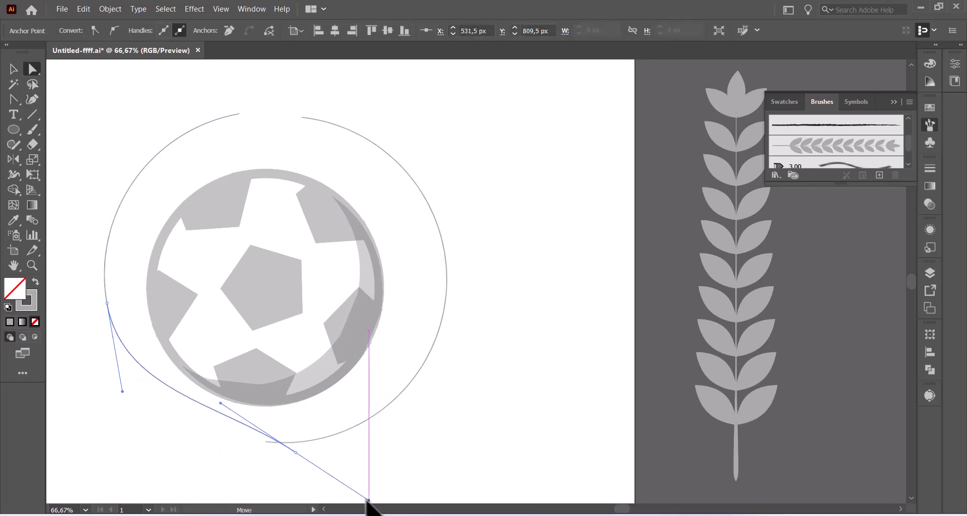
click(339, 425)
click(260, 459)
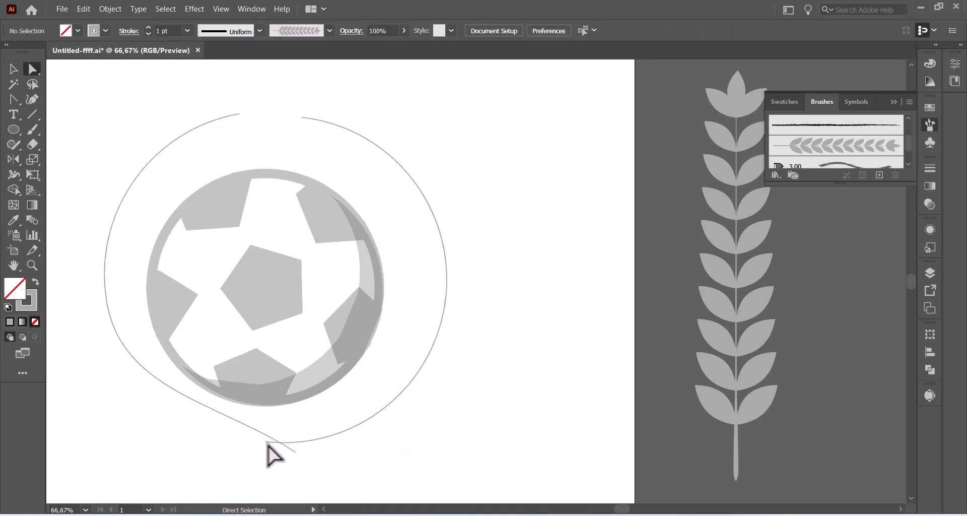
Step: Bend the right arc's lower end into a diagonal sweep down to the left and extend it across the left arc's end
click(272, 441)
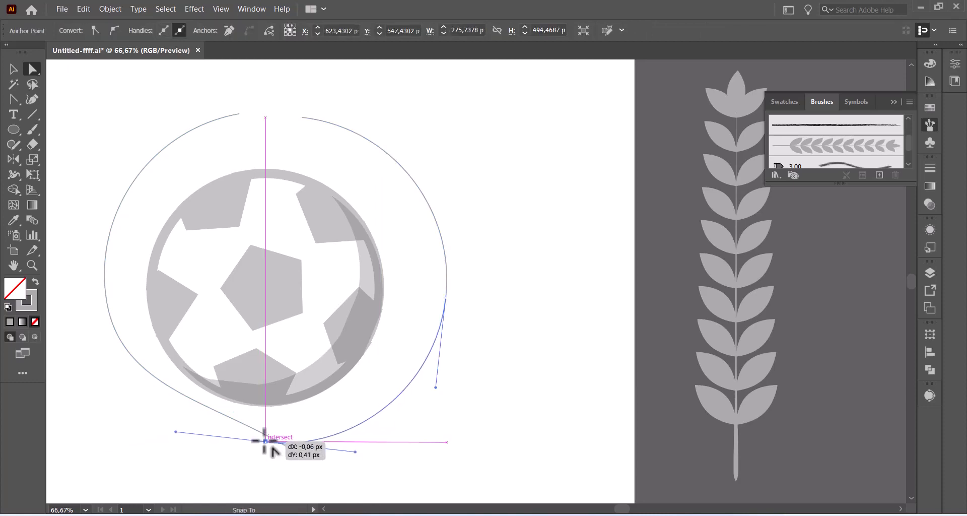
drag(266, 441, 286, 396)
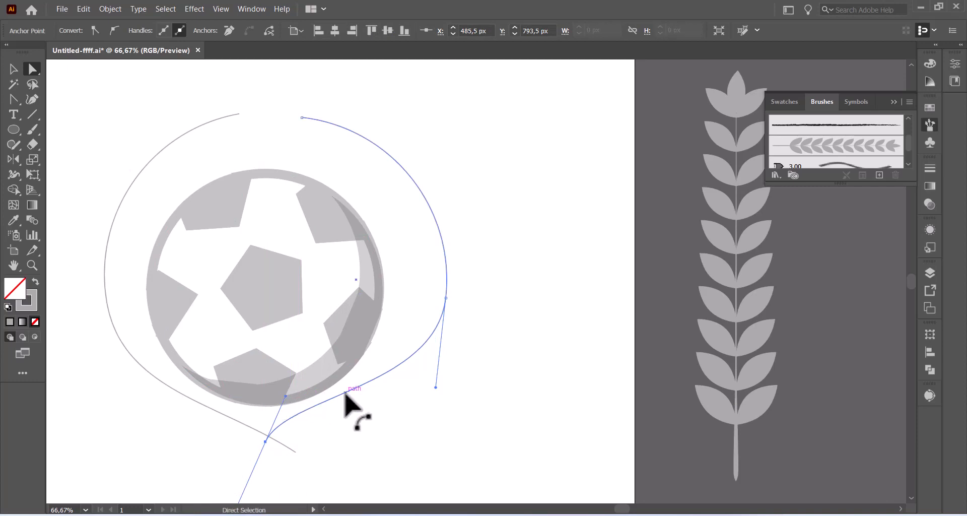
drag(345, 393, 333, 409)
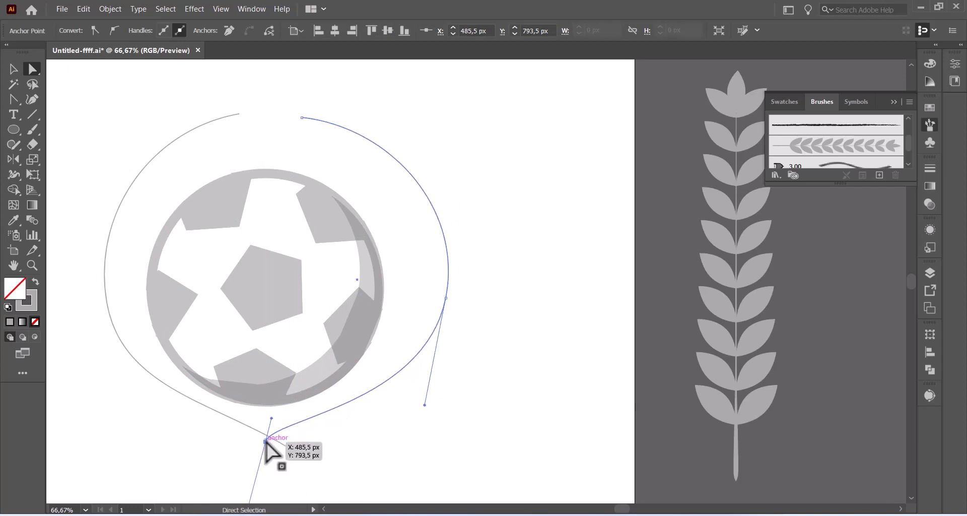
drag(266, 442, 301, 455)
Step: Pull the upper endpoints of both arcs outward to widen the gap above the ball
drag(240, 115, 211, 122)
drag(309, 115, 326, 113)
click(499, 139)
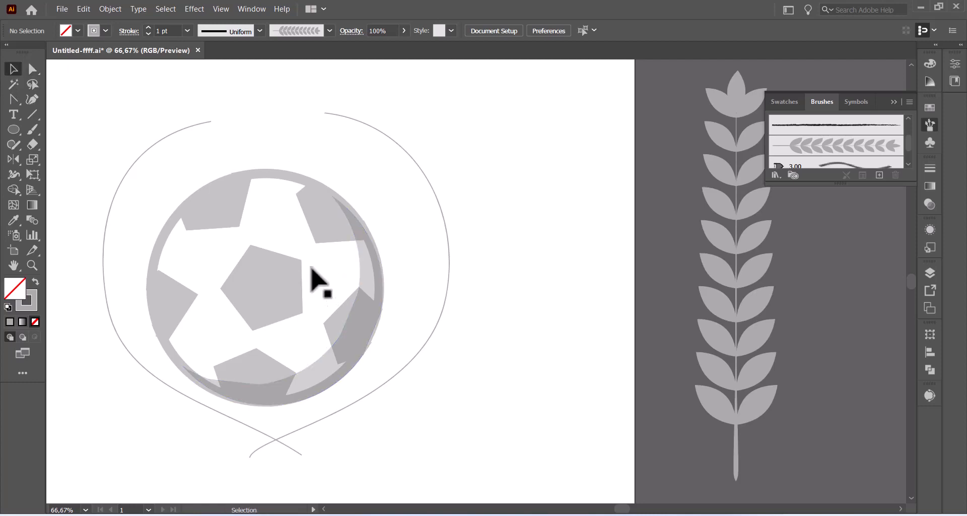
Step: Move the soccer ball slightly up and to the right to centre it between the two arcs
click(284, 275)
drag(272, 298, 280, 291)
click(449, 341)
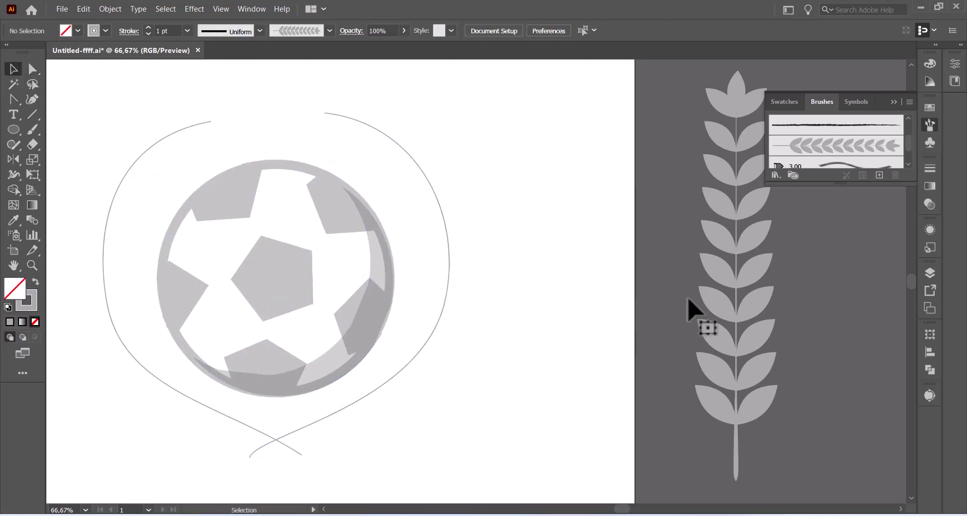
Step: Apply the leaf-branch art brush to the right and left arcs
click(448, 285)
click(794, 151)
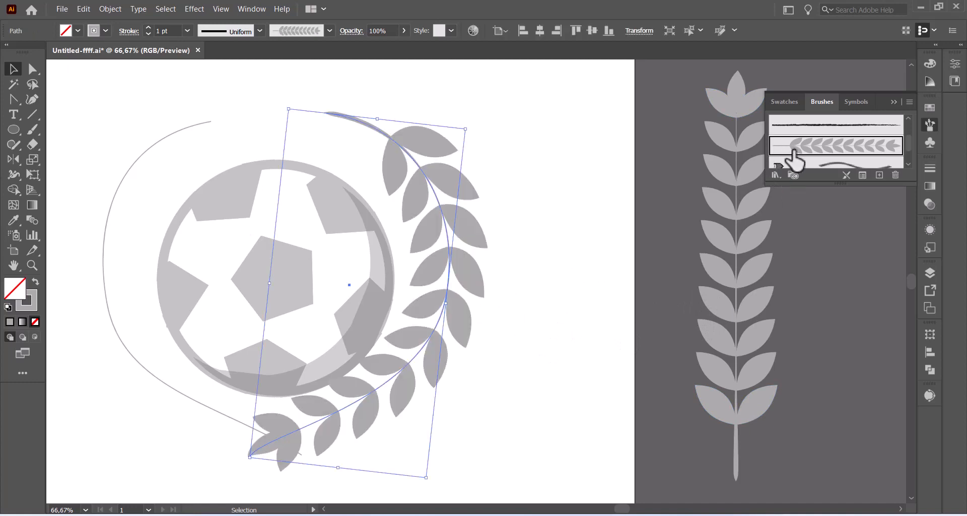
click(191, 126)
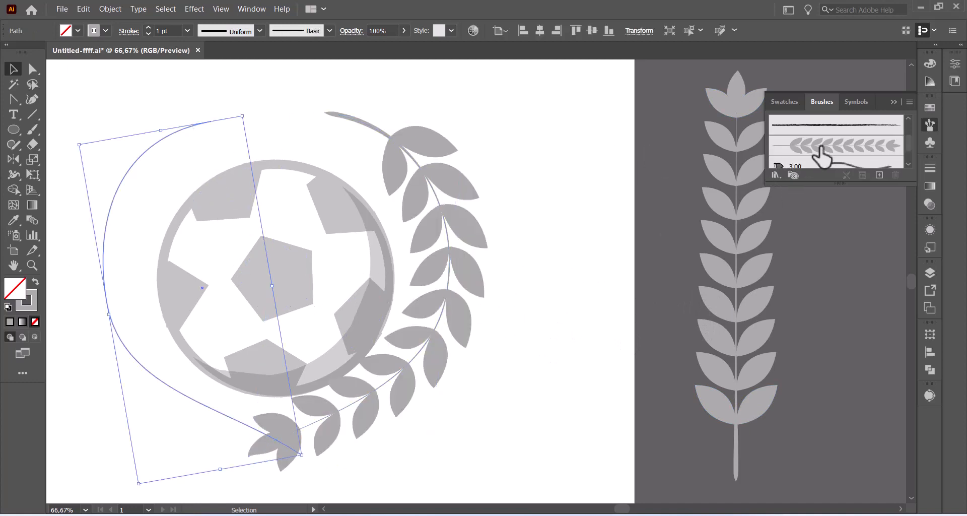
click(820, 147)
key(ctrl+0)
click(930, 352)
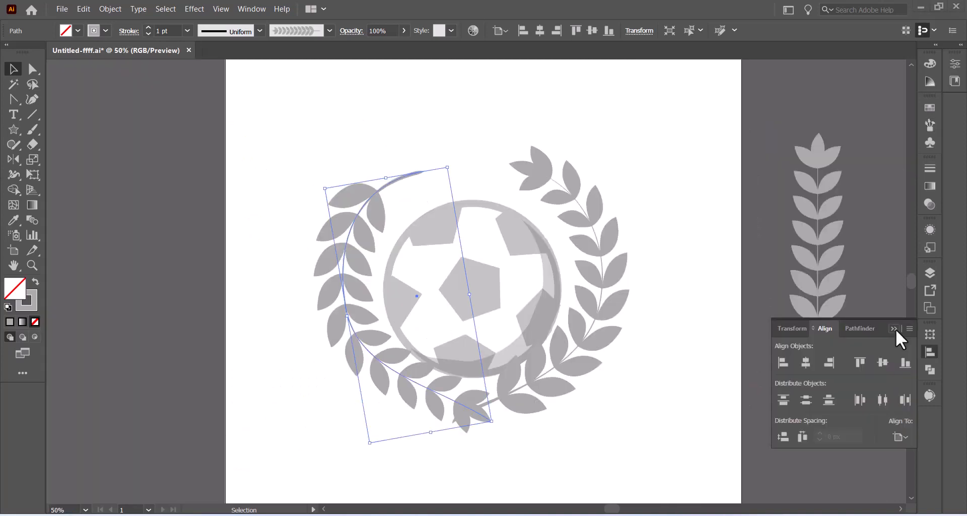
click(721, 291)
click(381, 360)
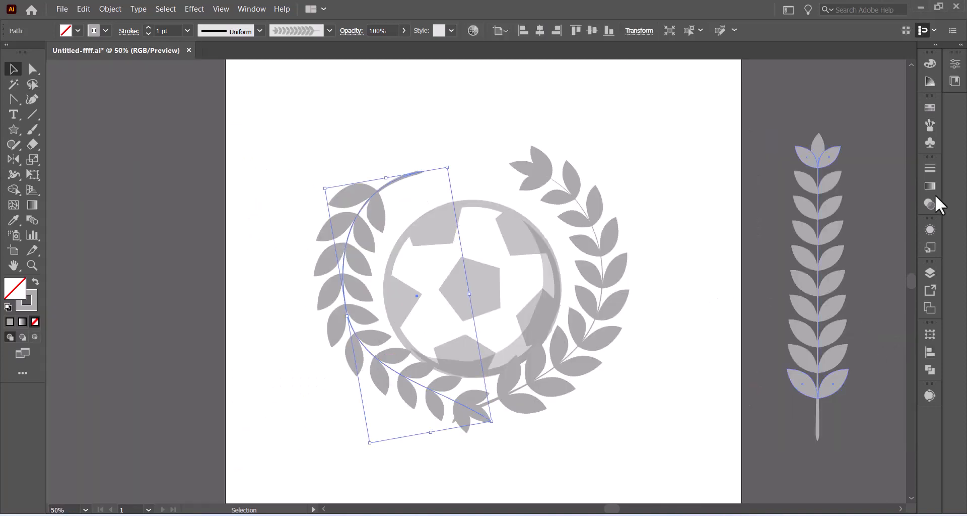
Step: Enable Flip Along in the left branch's art brush stroke options so its leaves point upward
click(930, 125)
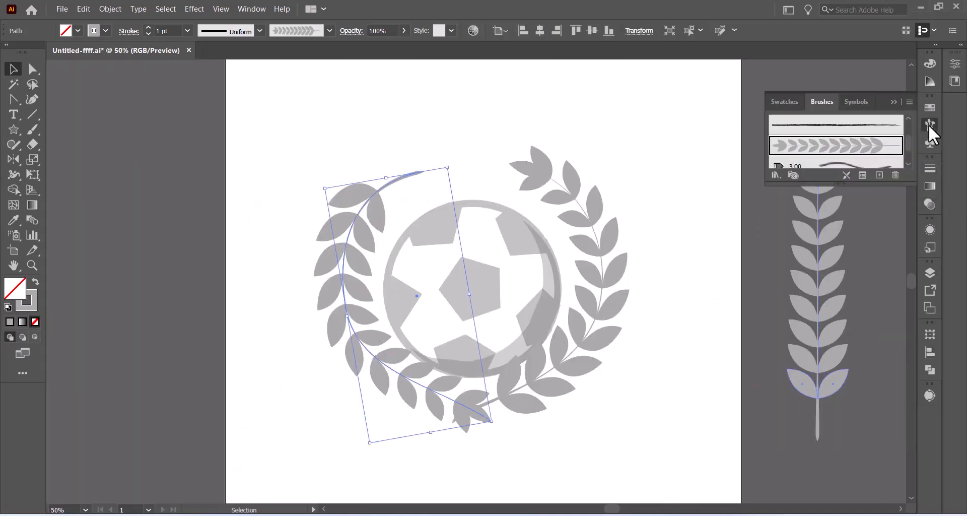
click(863, 176)
drag(504, 166, 714, 135)
click(520, 227)
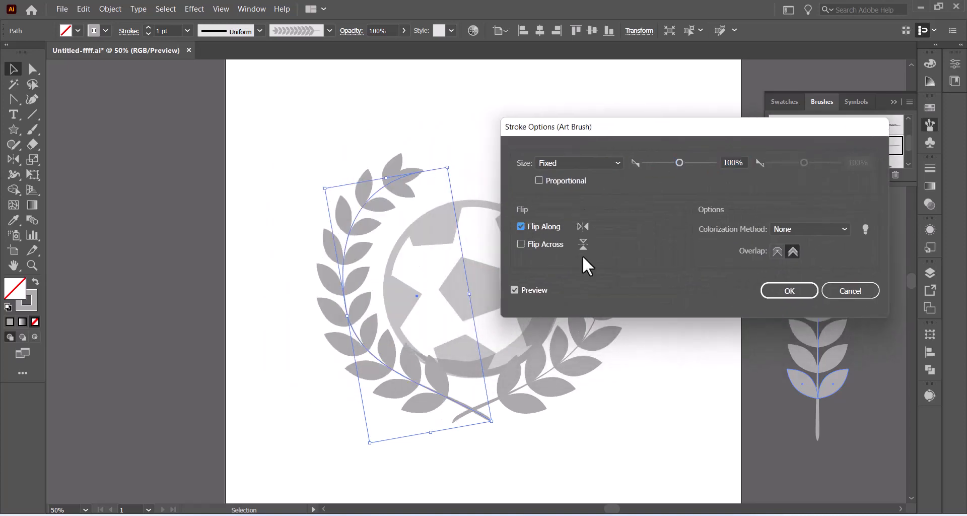
click(782, 290)
click(711, 313)
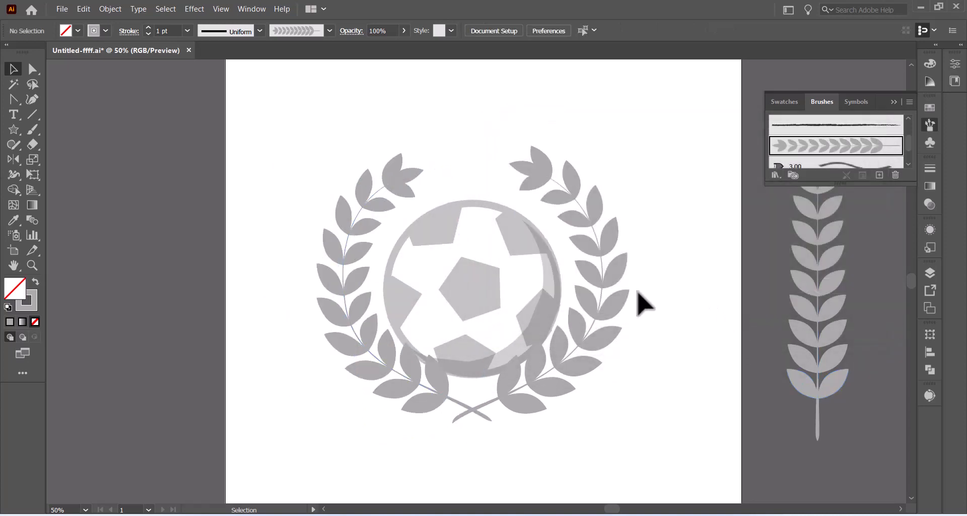
Step: Move the soccer ball slightly straight up inside the laurel wreath
click(481, 355)
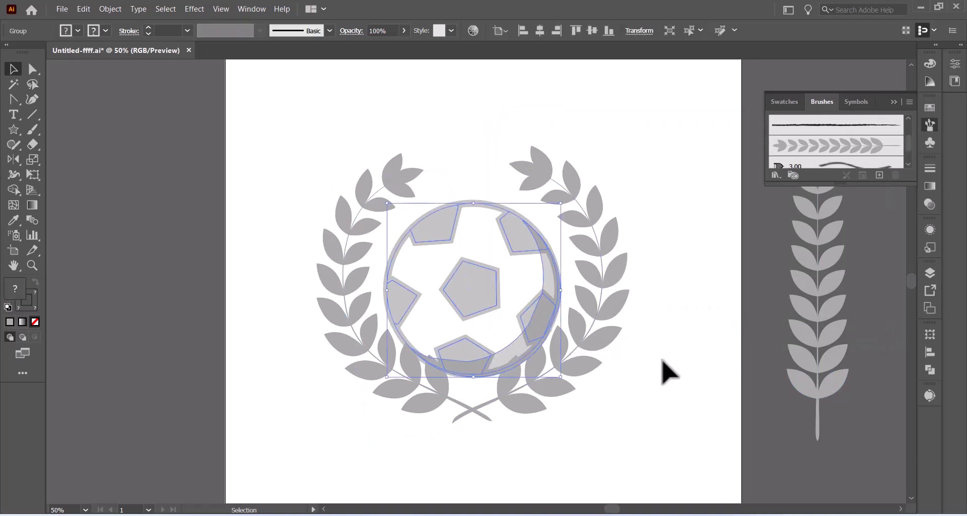
click(682, 268)
mouse_move(518, 239)
mouse_down()
mouse_move(517, 222)
mouse_move(519, 233)
mouse_up()
click(599, 154)
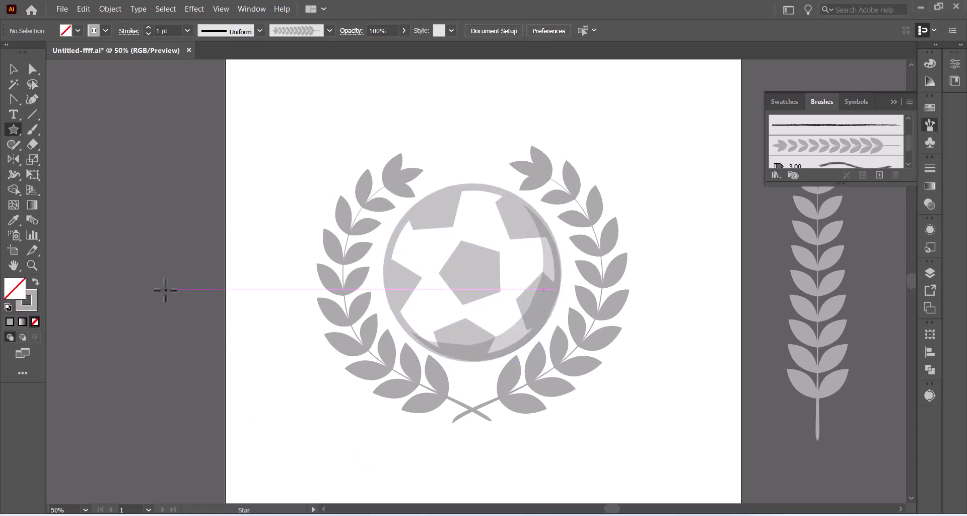
Step: Draw a five-pointed star beside the artboard and swap its fill and stroke to make it solid grey
drag(169, 347, 204, 277)
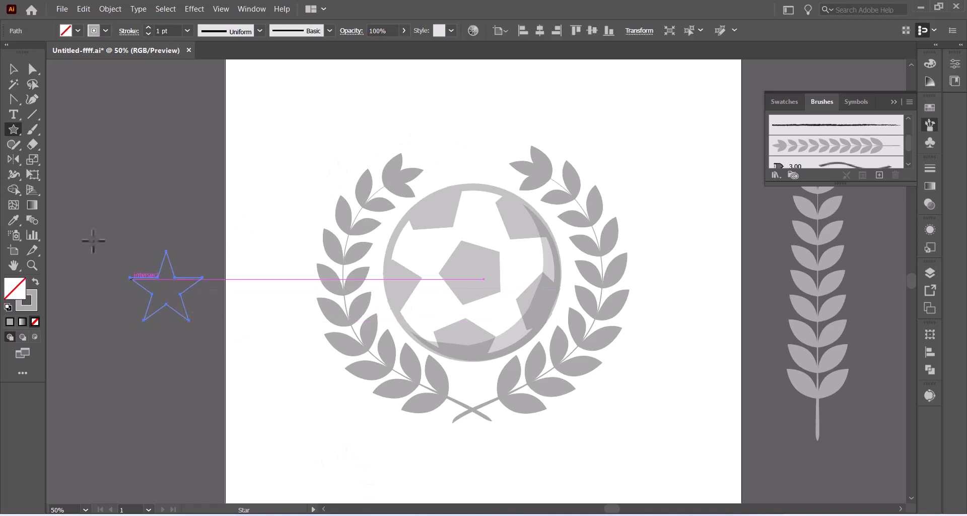
click(37, 282)
click(171, 301)
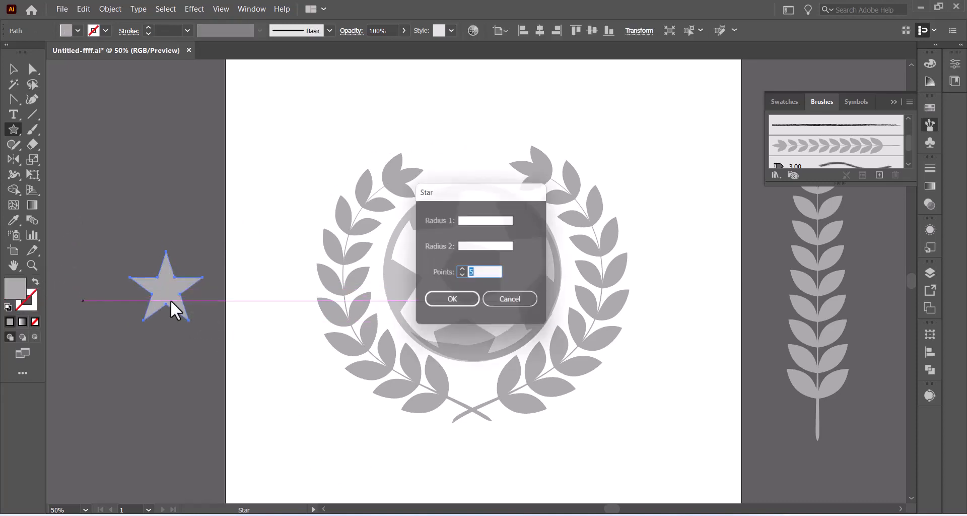
click(488, 301)
click(13, 69)
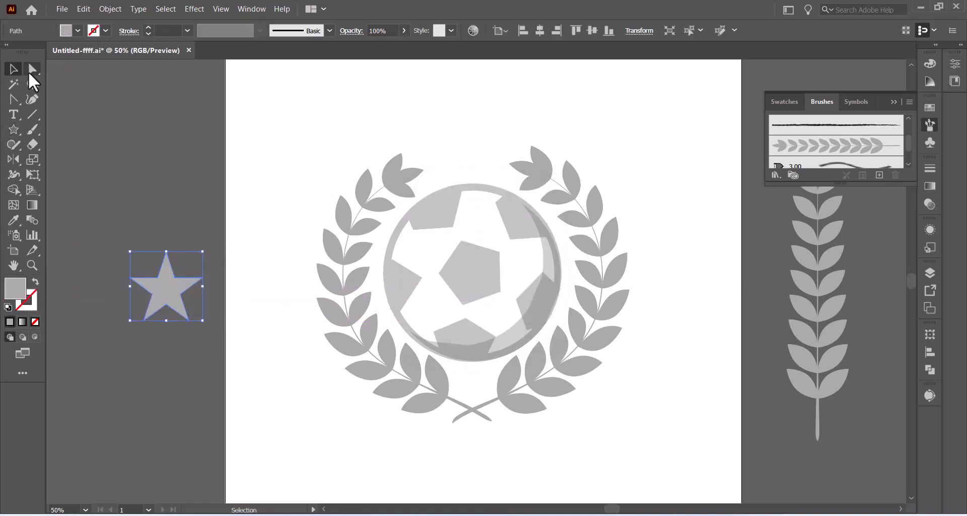
Step: Duplicate the star to the left and shrink the copy proportionally about its centre to roughly 60%
click(168, 246)
drag(169, 285, 111, 288)
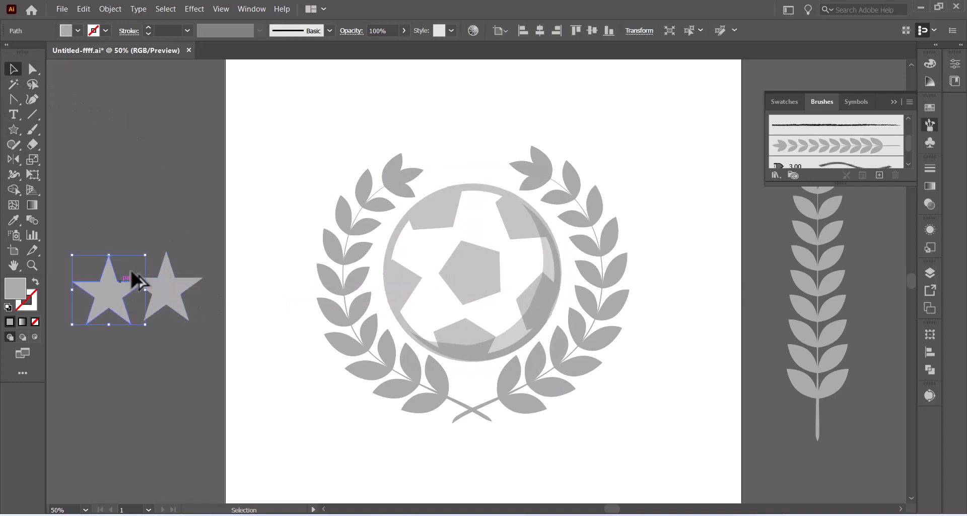
drag(146, 255, 130, 270)
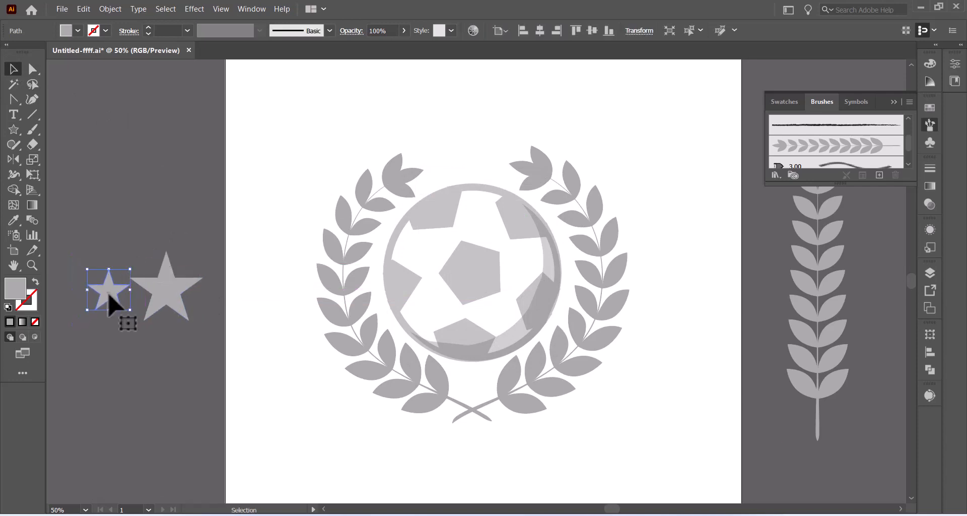
Step: Copy the small star to the large star's other side and place all three stars centred above the wreath
drag(118, 304, 223, 303)
drag(72, 252, 525, 125)
right_click(247, 322)
click(295, 138)
click(262, 324)
click(664, 99)
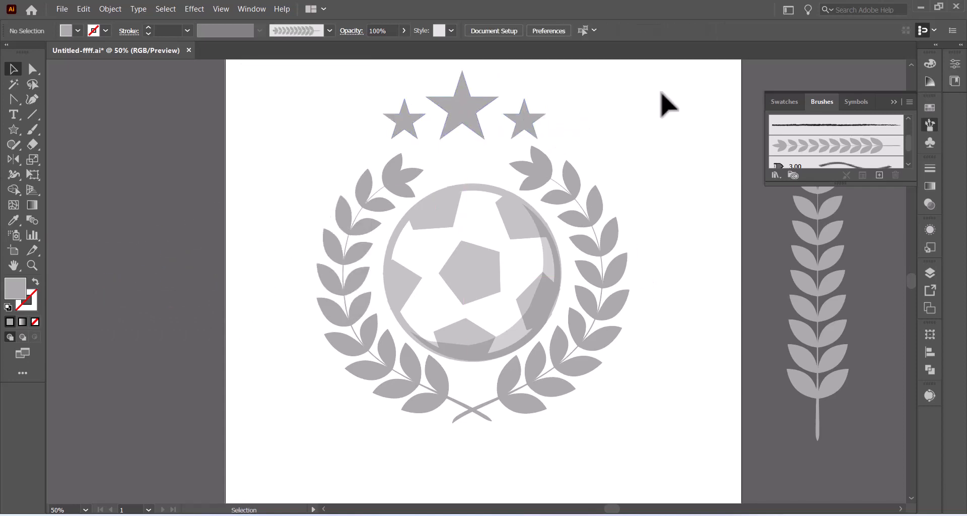
Step: Scale the ball, wreath and stars down together proportionally and move the whole emblem slightly up on the artboard
drag(628, 96, 309, 454)
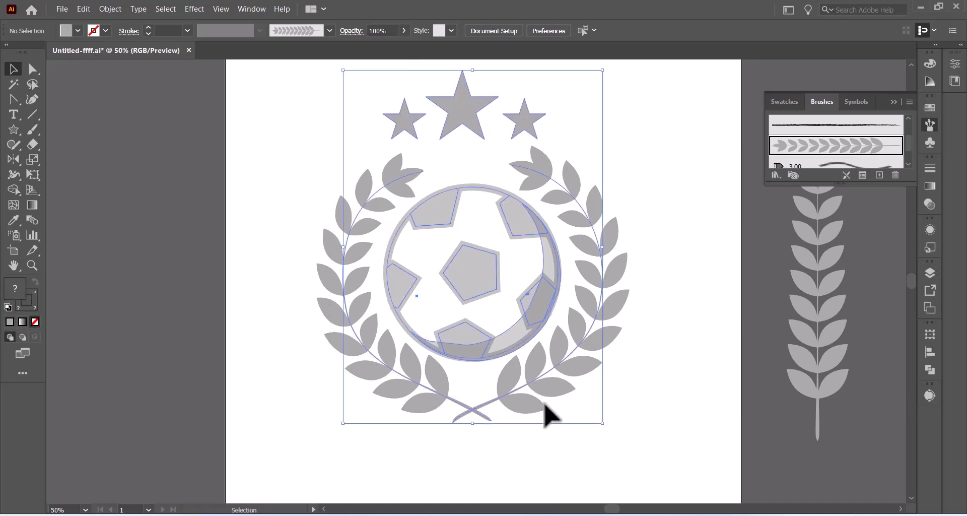
drag(602, 422, 563, 368)
drag(519, 335, 518, 313)
click(594, 341)
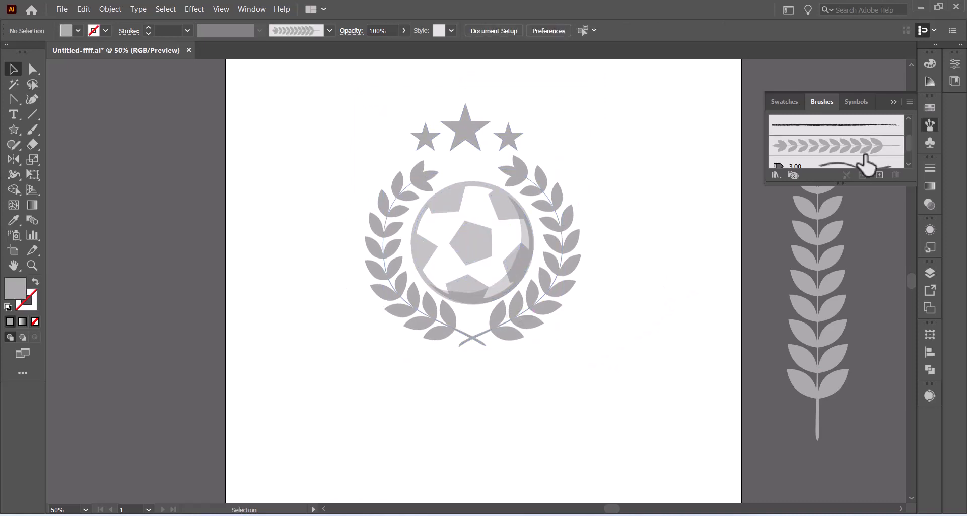
click(894, 102)
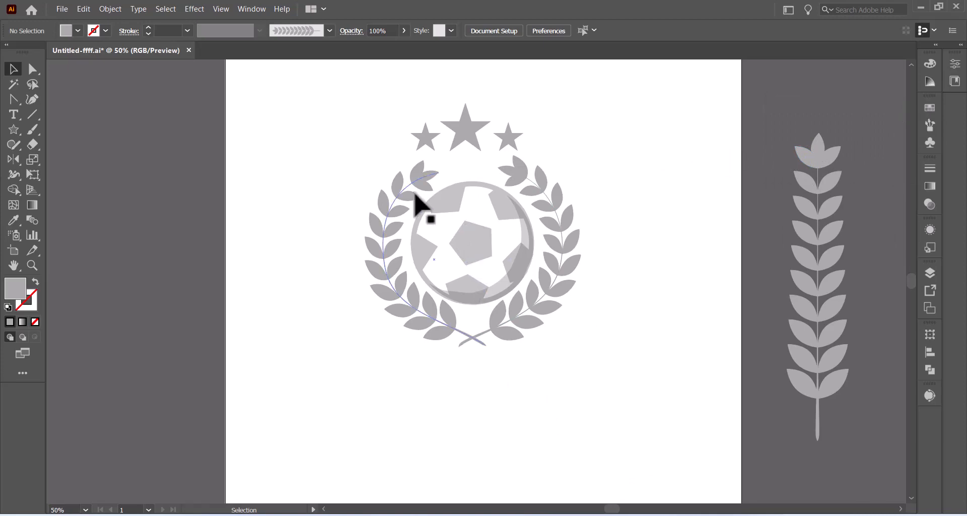
click(422, 206)
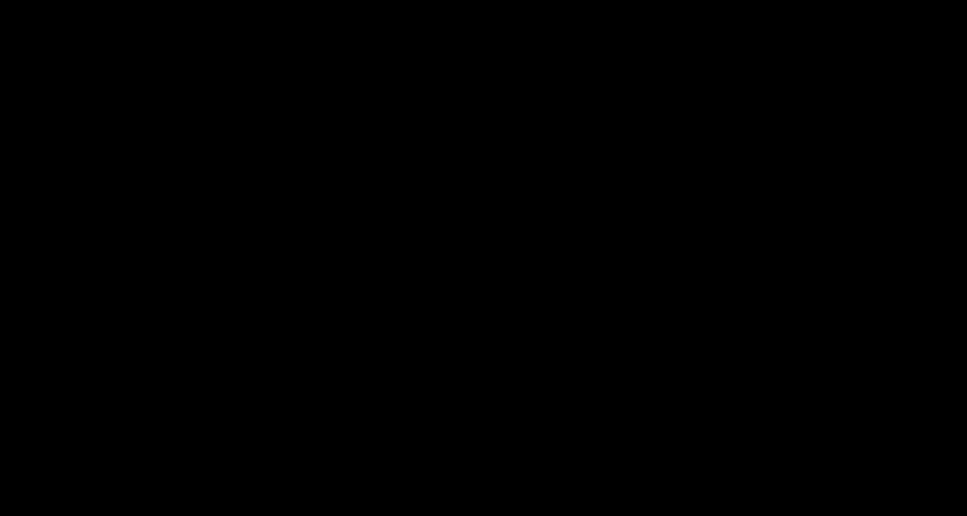